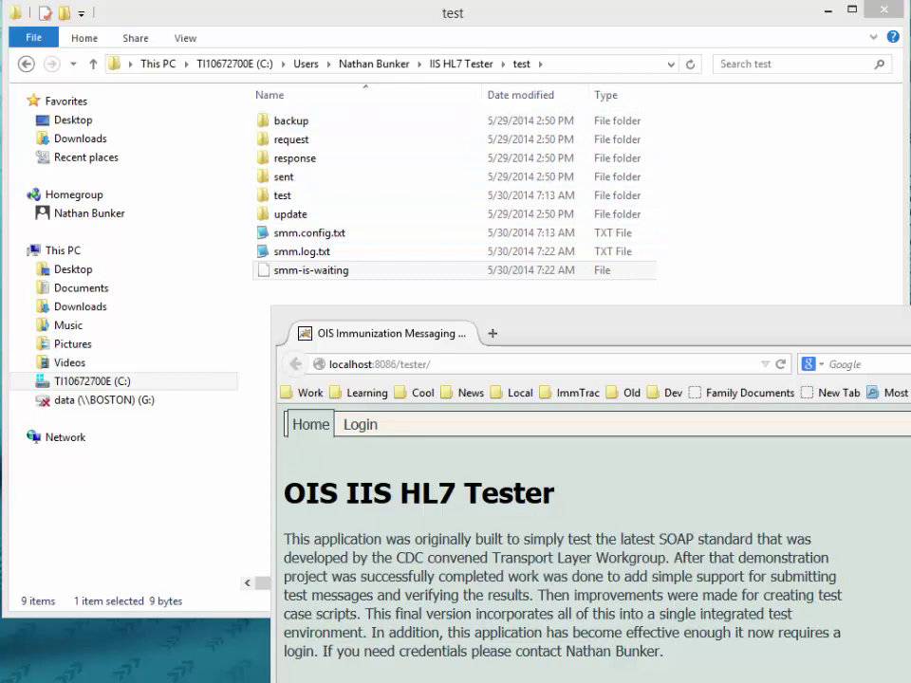
Step: Copy the 10.0.0.8:8281/in connection URL from the Notepad2 note and load it in a new Firefox tab
left_click_drag(910, 105, 308, 195)
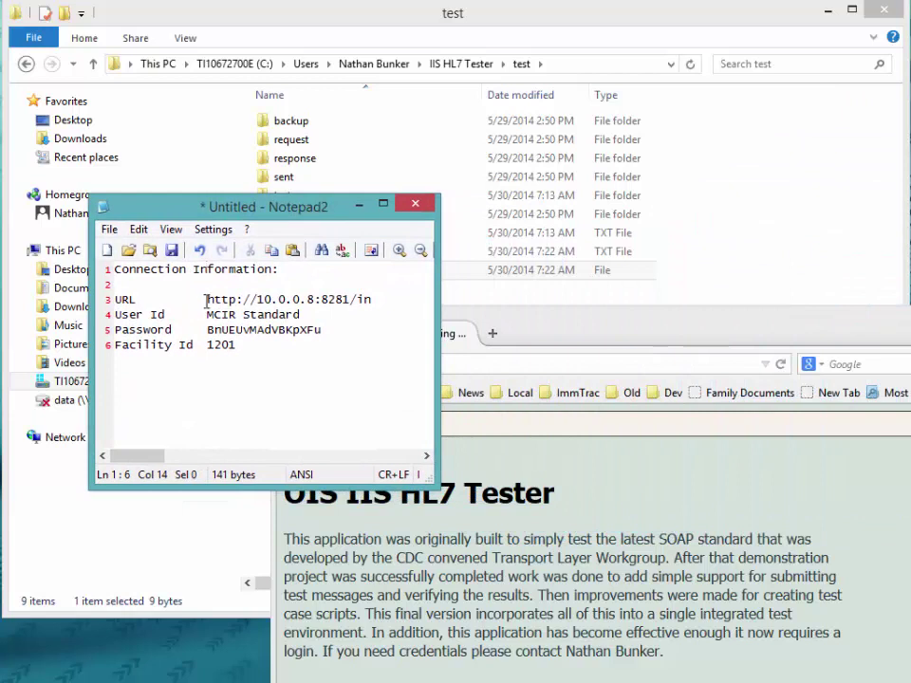
left_click_drag(211, 300, 389, 300)
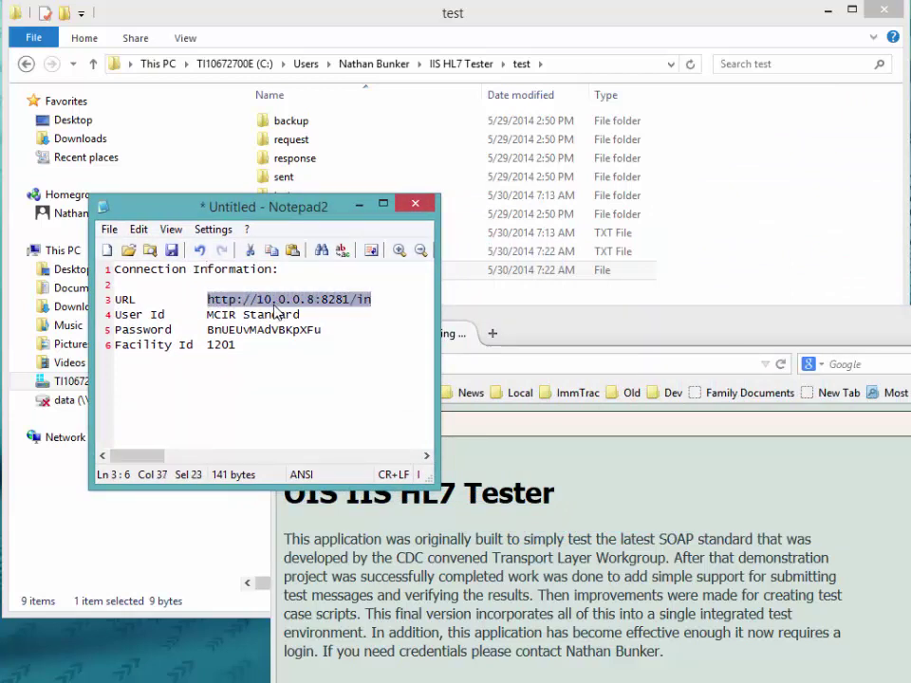
right_click(299, 304)
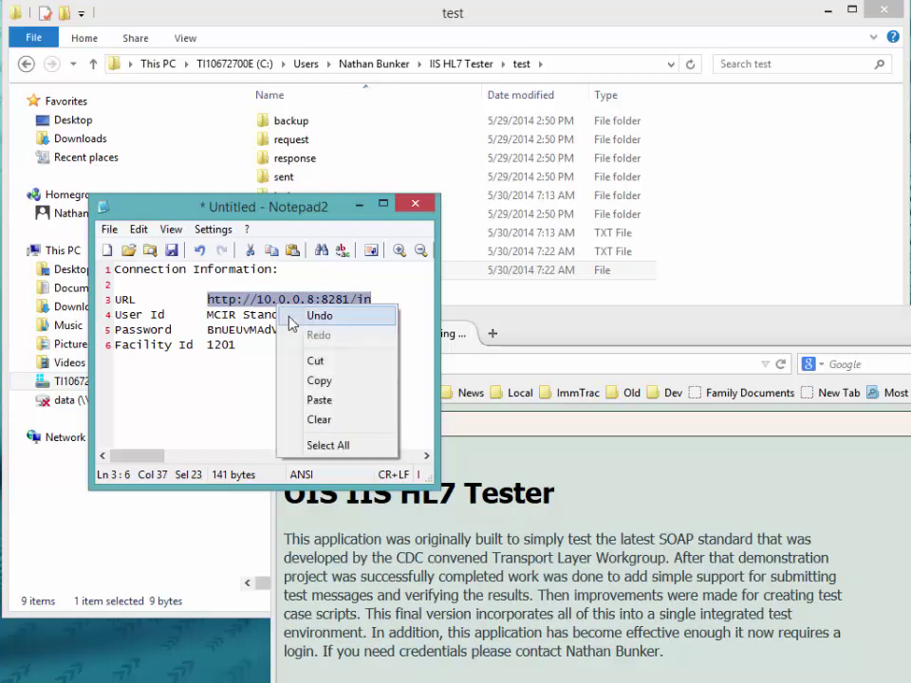
left_click(323, 380)
left_click(493, 334)
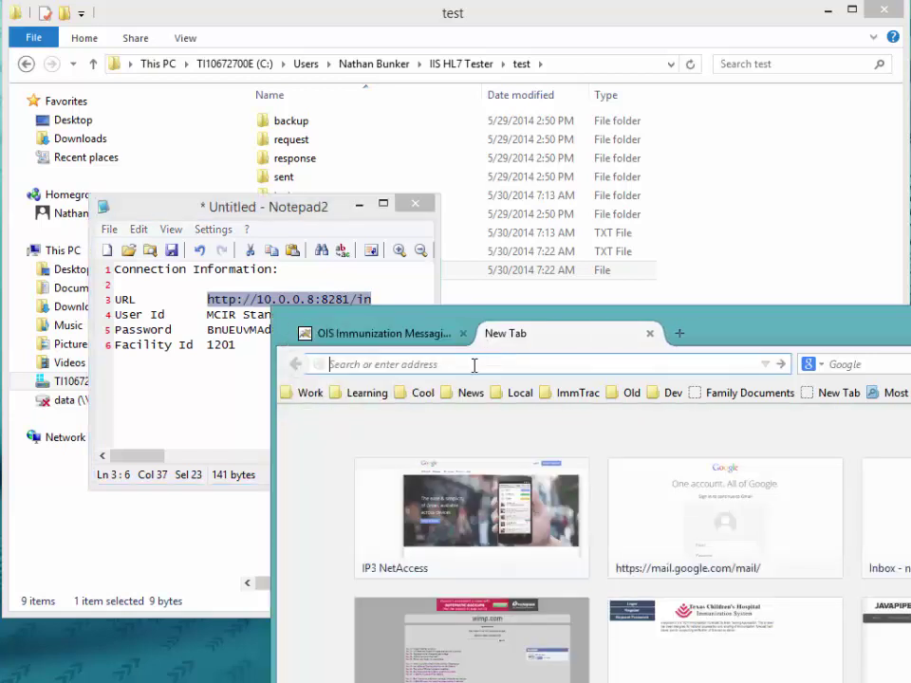
key("ctrl+v")
key("Return")
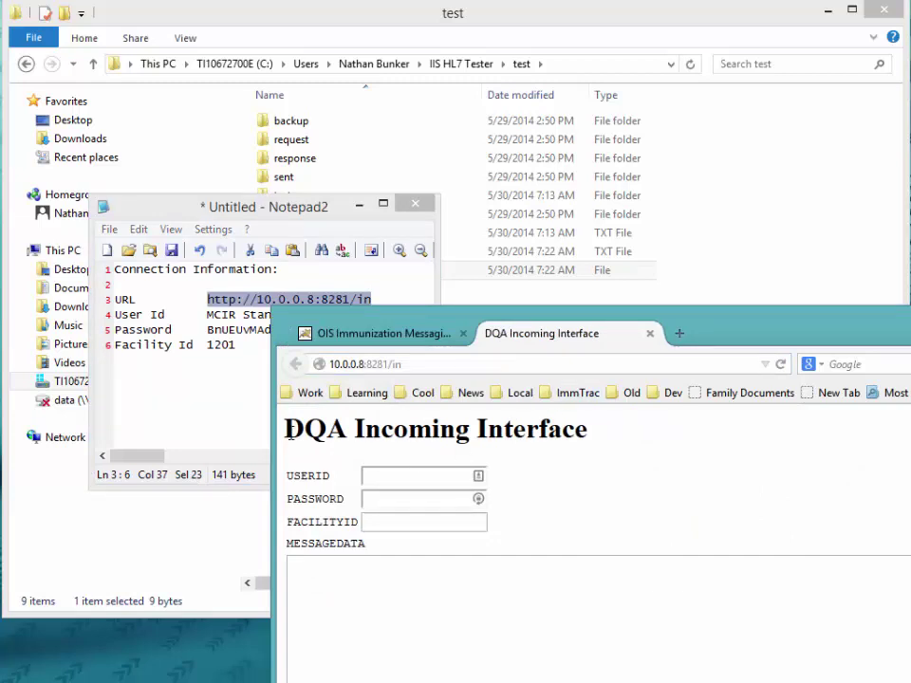
left_click(364, 484)
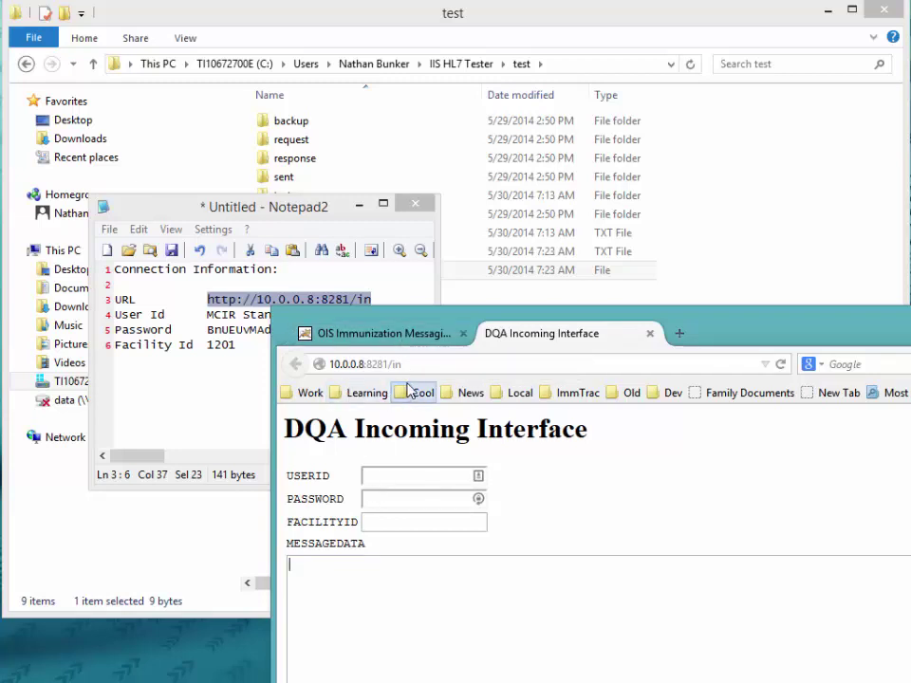
Step: Open openimmunizationsoftware.net in another tab and go to its Interfacing section
left_click(679, 337)
type("openimmunizationsoftware.net/")
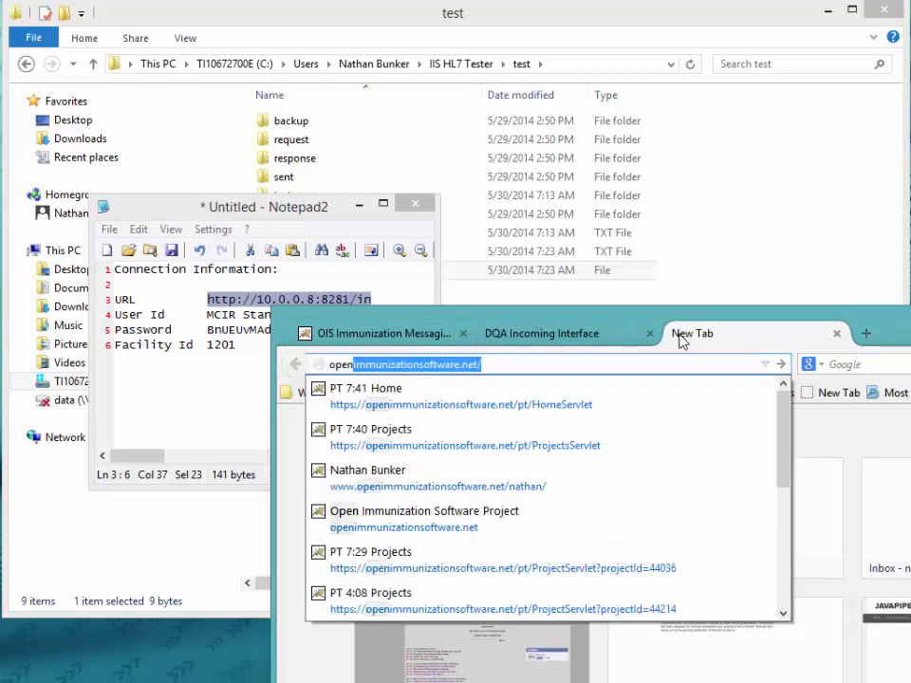
key("Return")
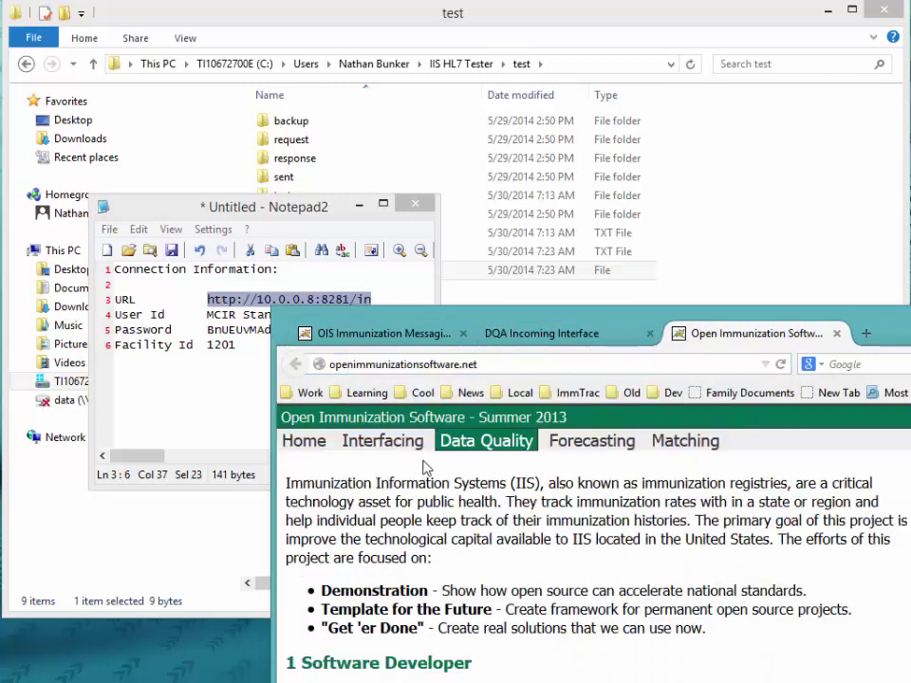
left_click(389, 442)
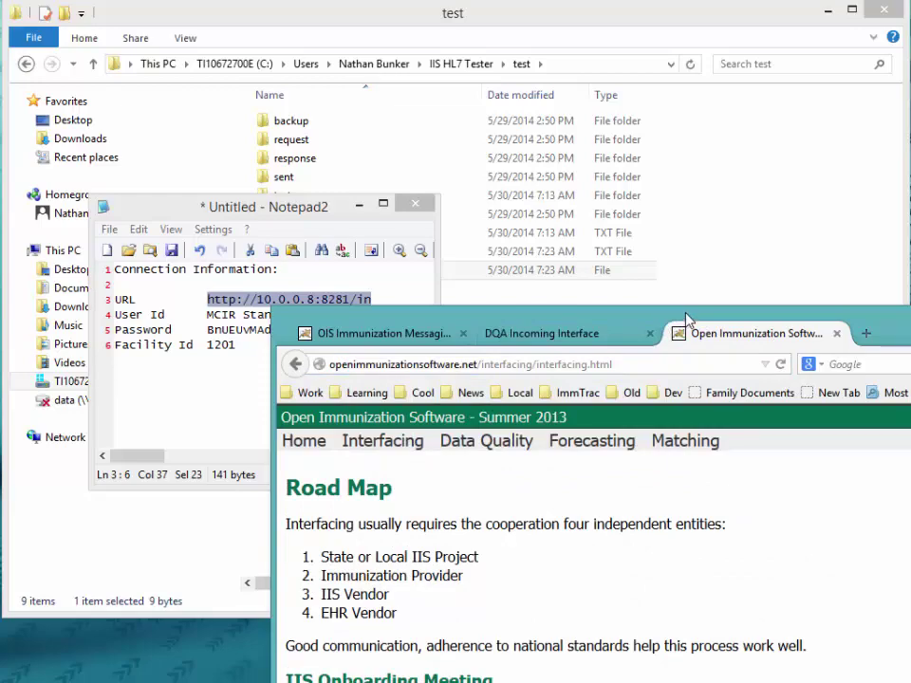
Step: Open the IIS HL7 Tester page and scroll down to its Installation Web Page steps
left_click_drag(688, 323, 425, 24)
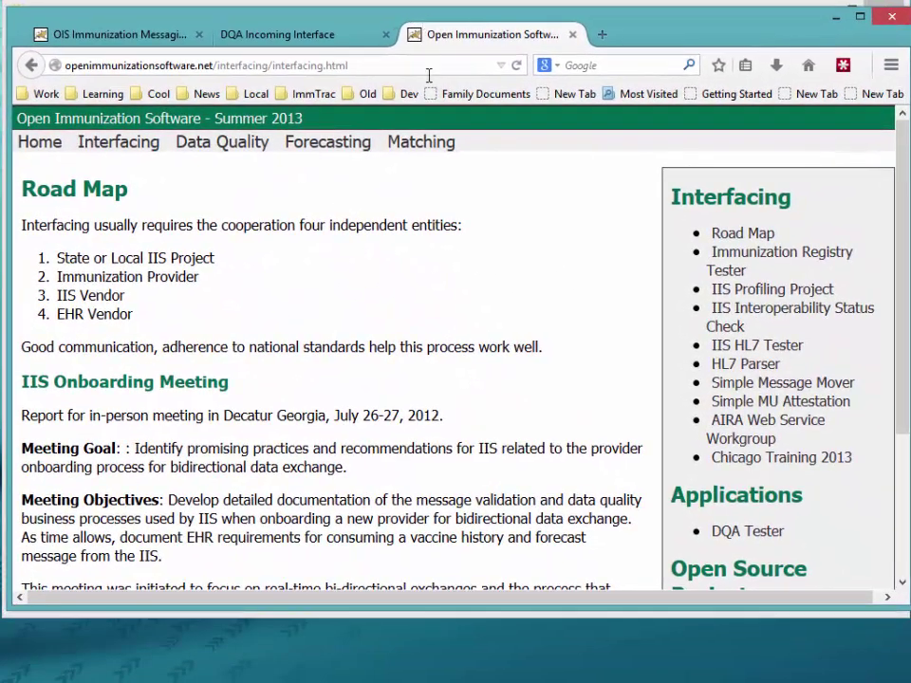
left_click(750, 347)
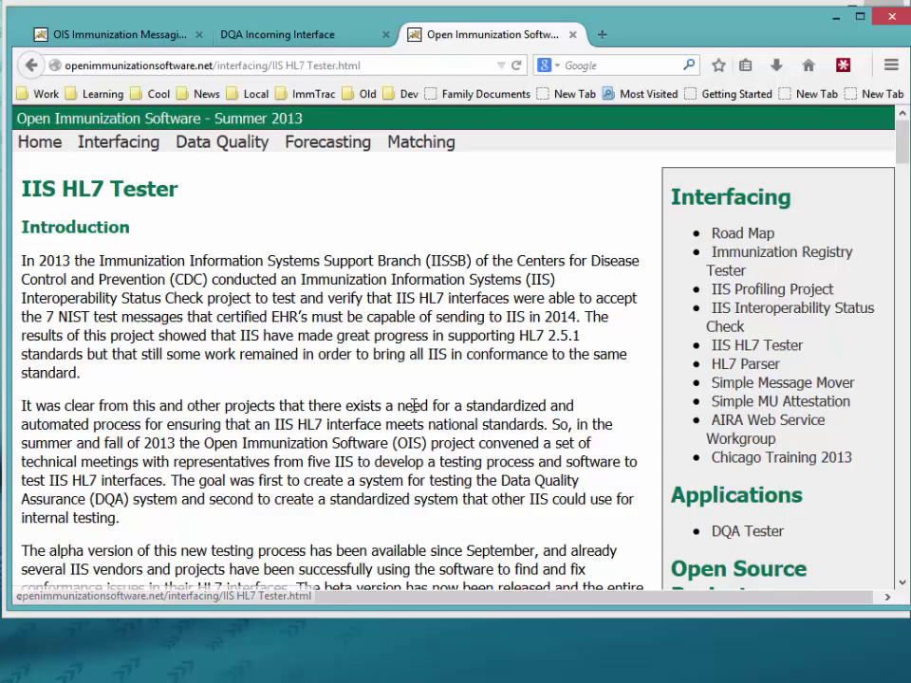
scroll(446, 414, "down", 7)
scroll(413, 413, "down", 18)
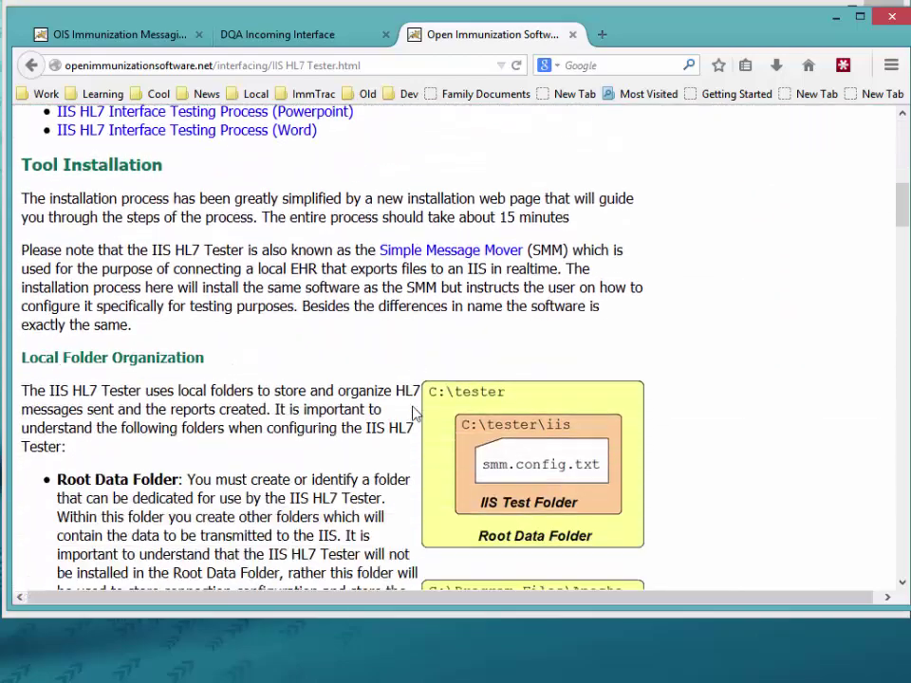
scroll(415, 410, "down", 1)
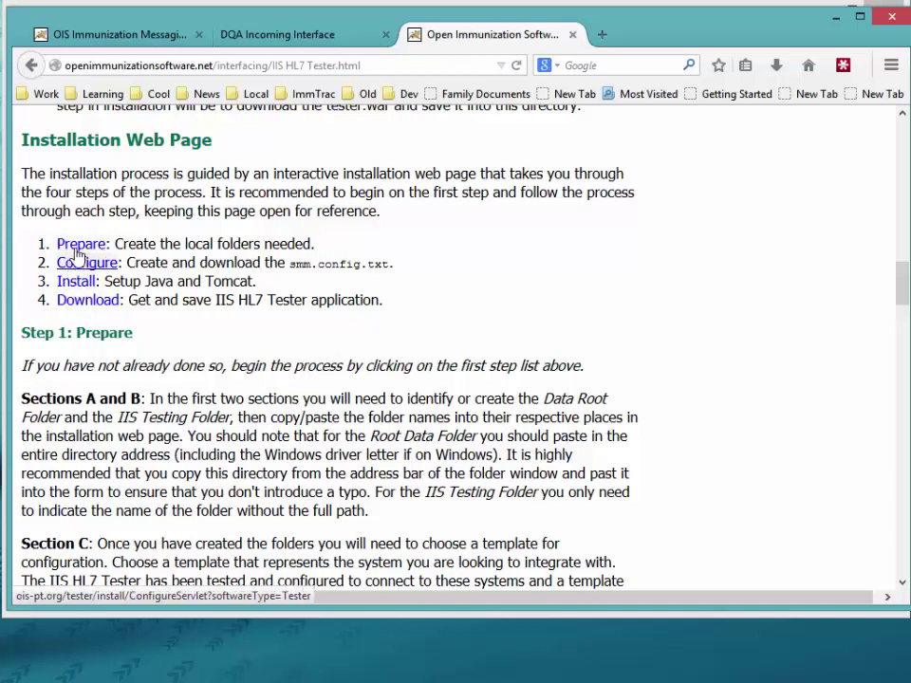
Step: From the Prepare page, pick the Default POST template and continue to Step 2: Configure
left_click(79, 246)
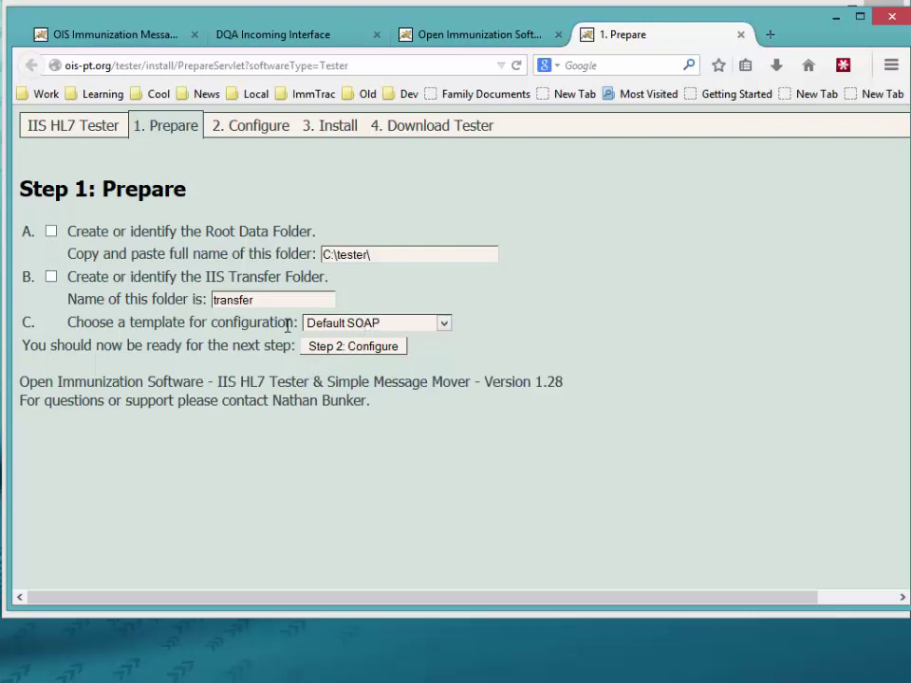
left_click(335, 328)
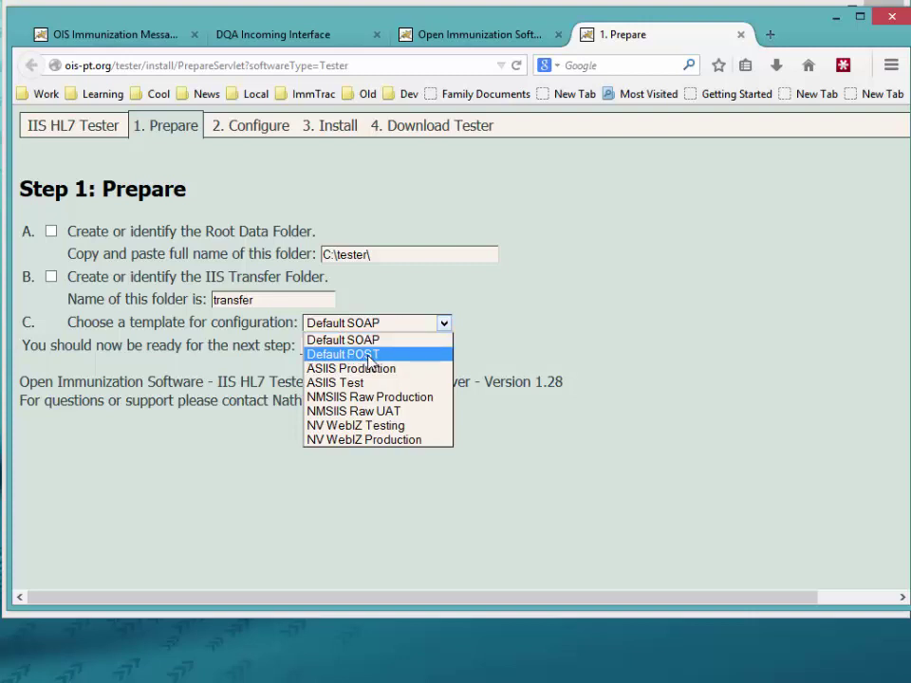
left_click(369, 357)
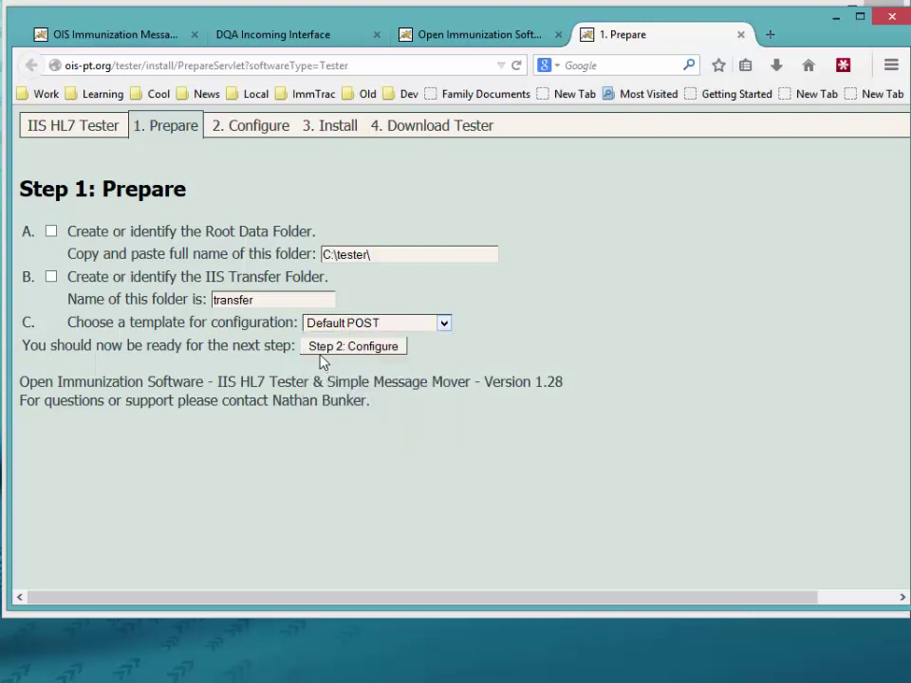
left_click(337, 348)
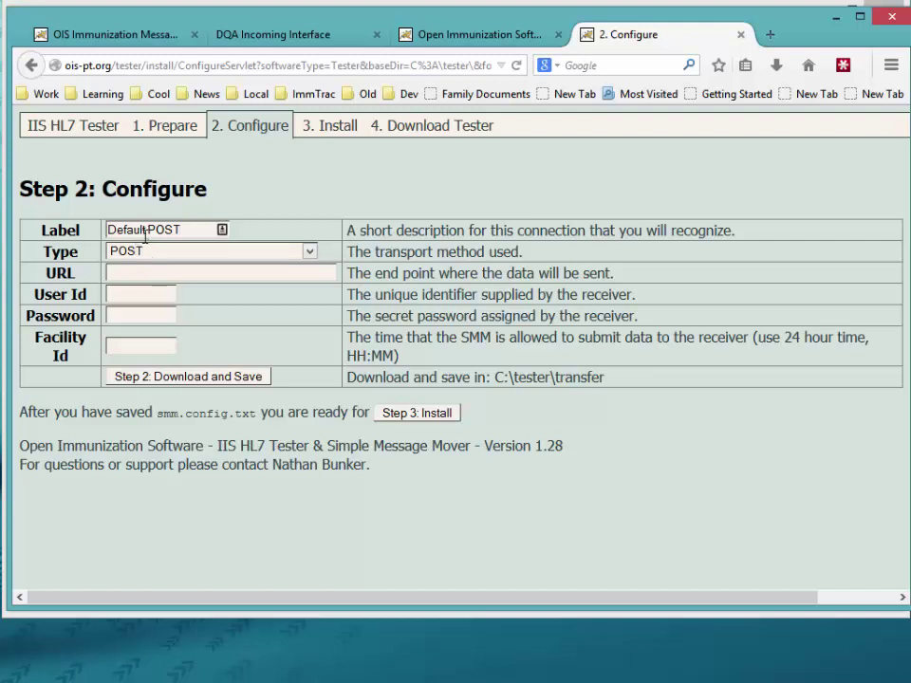
left_click_drag(185, 230, 32, 225)
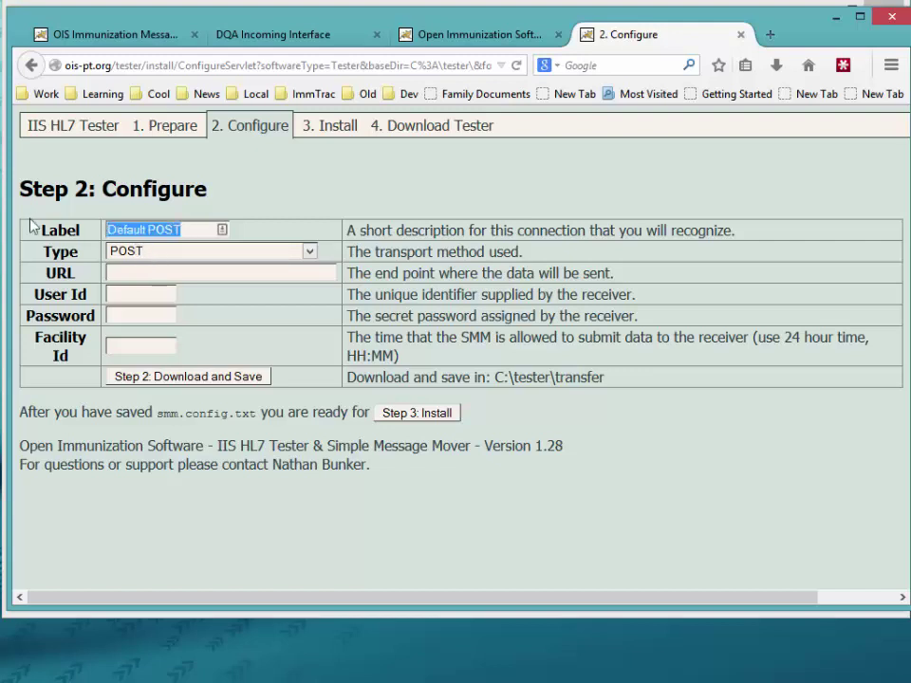
type("DQA ")
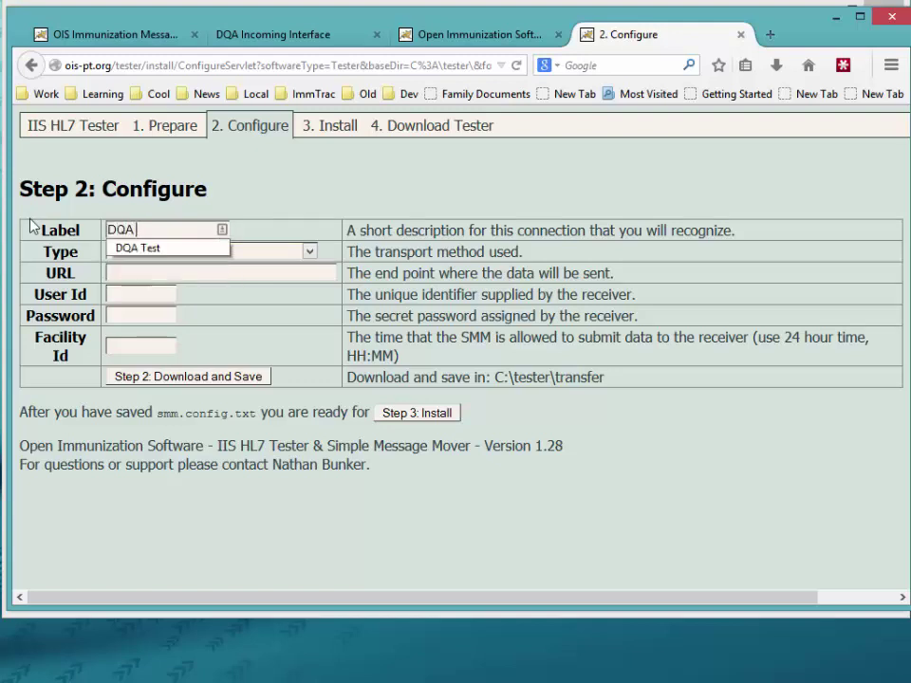
type("Test")
left_click(140, 278)
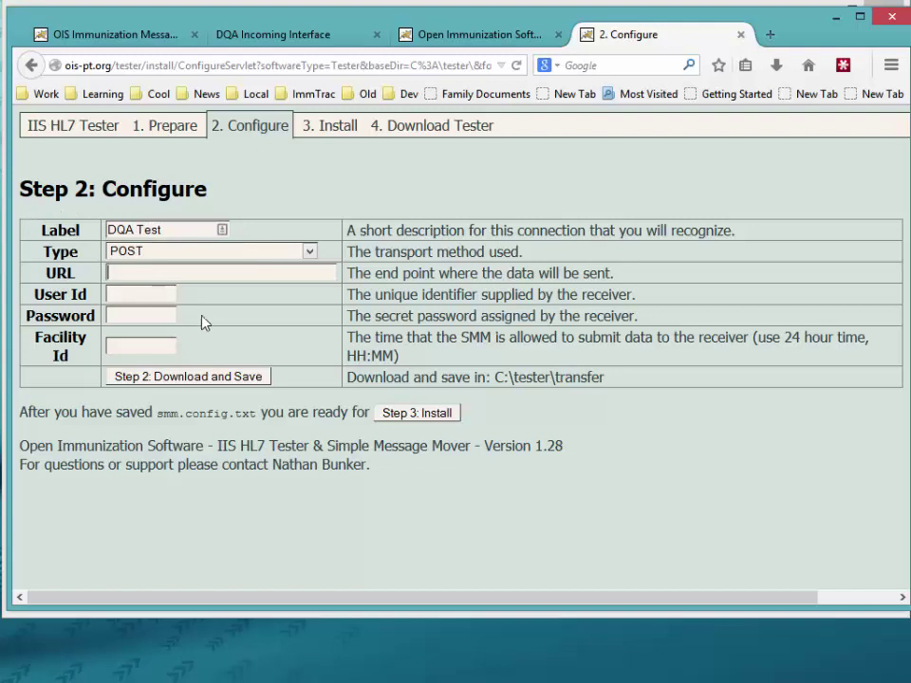
left_click(282, 39)
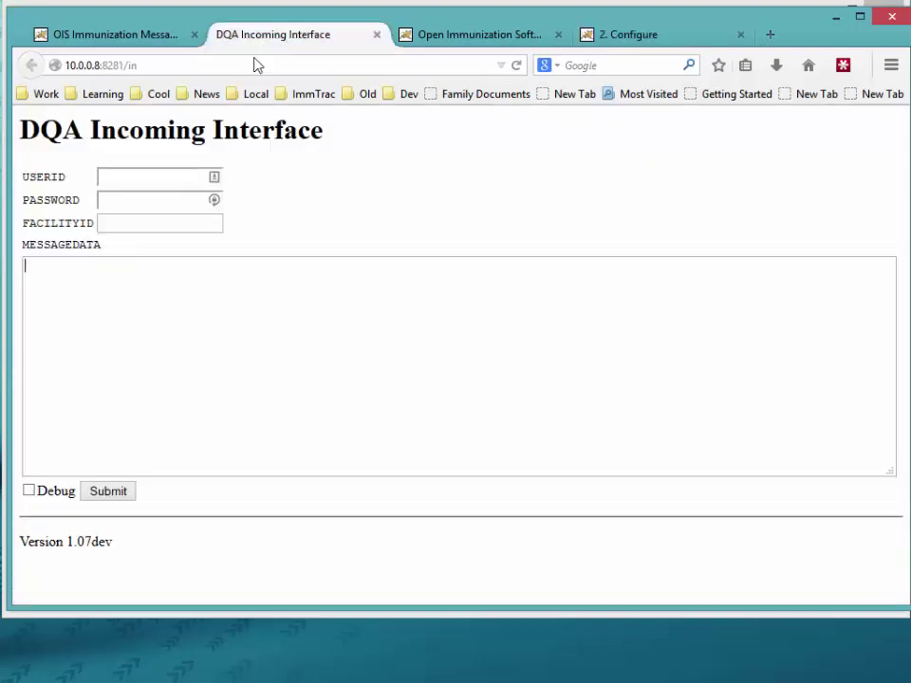
left_click(180, 63)
right_click(181, 68)
left_click(222, 122)
left_click(641, 36)
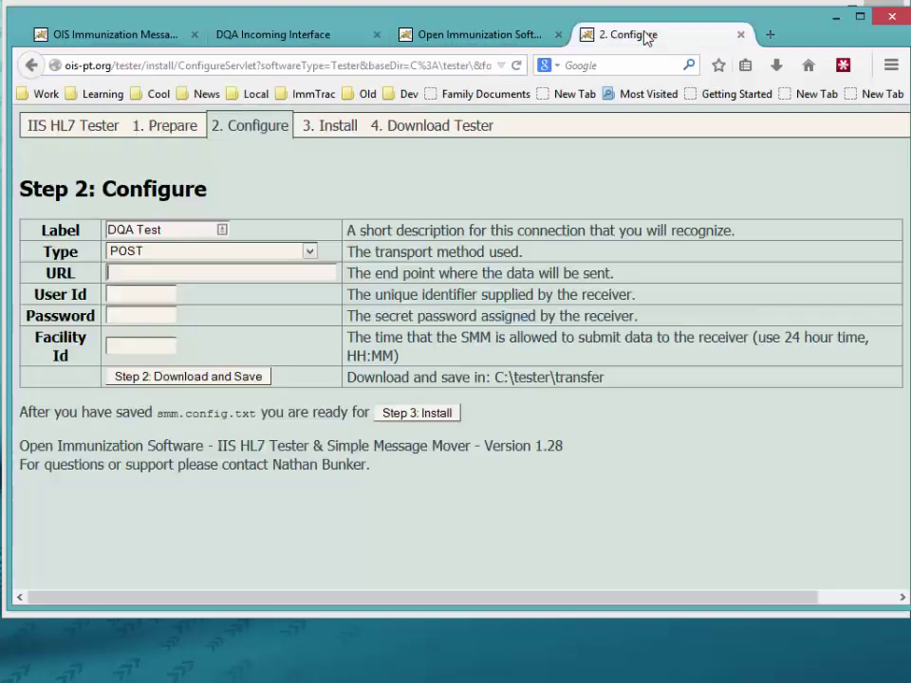
left_click(163, 271)
key("ctrl+v")
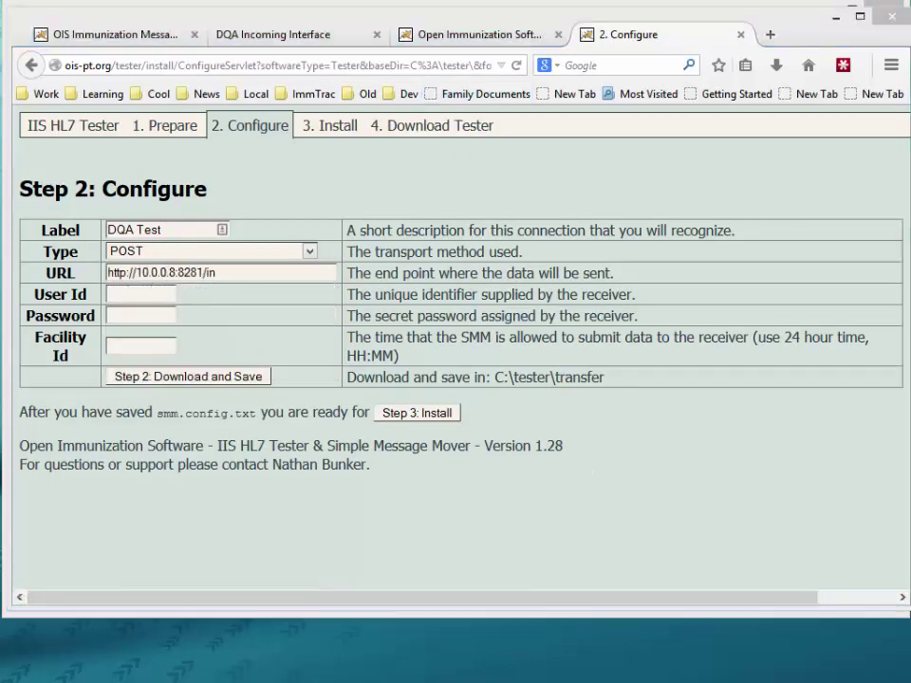
Step: Copy the user id from line 4 of the notes into the User Id field
key("alt+Tab")
left_click(211, 315)
left_click_drag(211, 315, 300, 315)
right_click(300, 316)
left_click(326, 397)
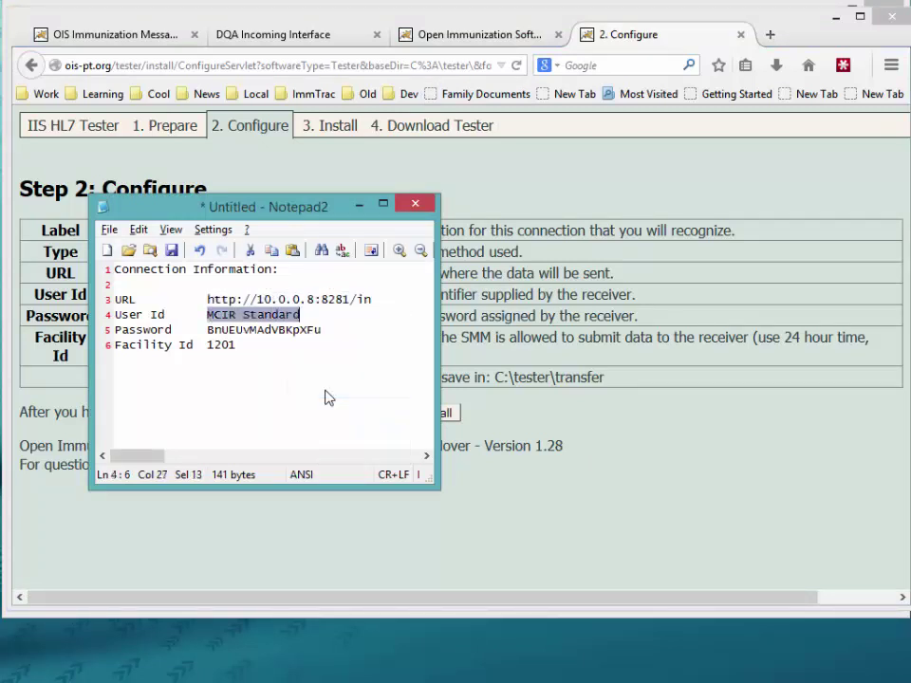
key("alt+Tab")
left_click(146, 295)
left_click(145, 295)
key("ctrl+v")
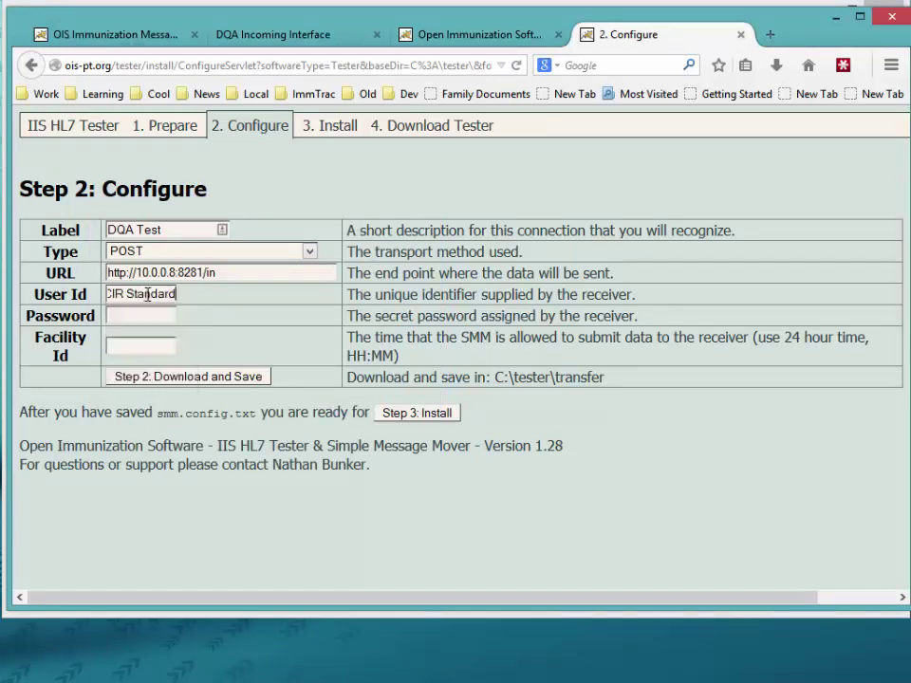
Step: Copy the password and facility id from the notes into the Password and Facility Id fields
key("alt+Tab")
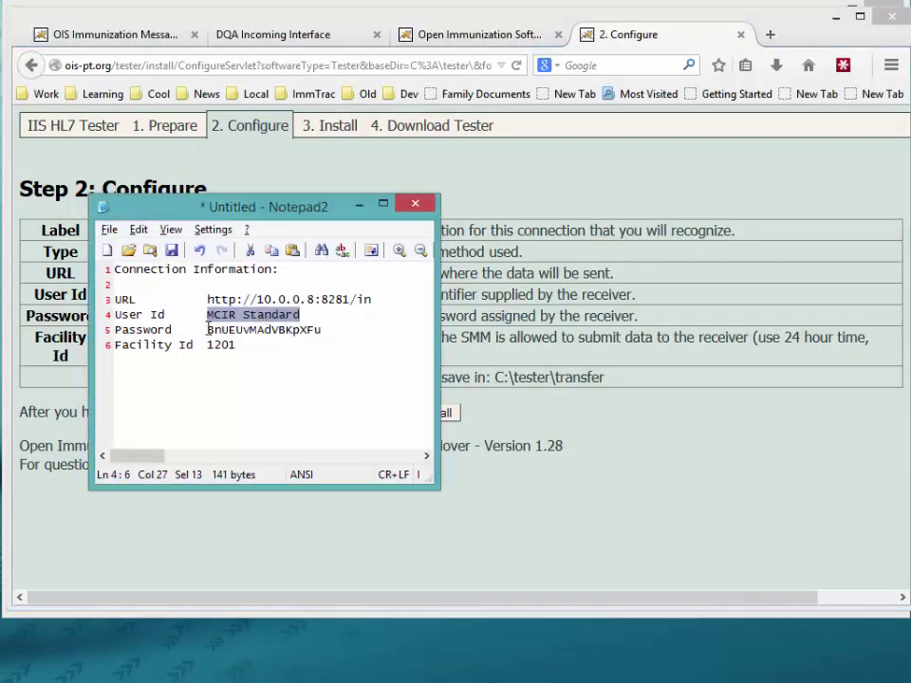
left_click_drag(208, 329, 323, 332)
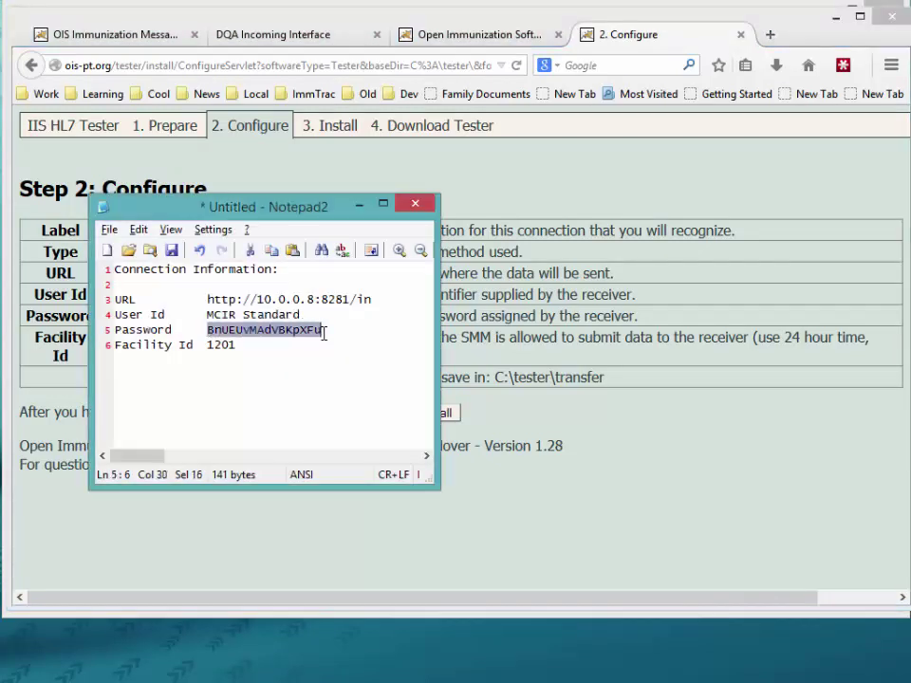
key("alt+Tab")
key("ctrl+v")
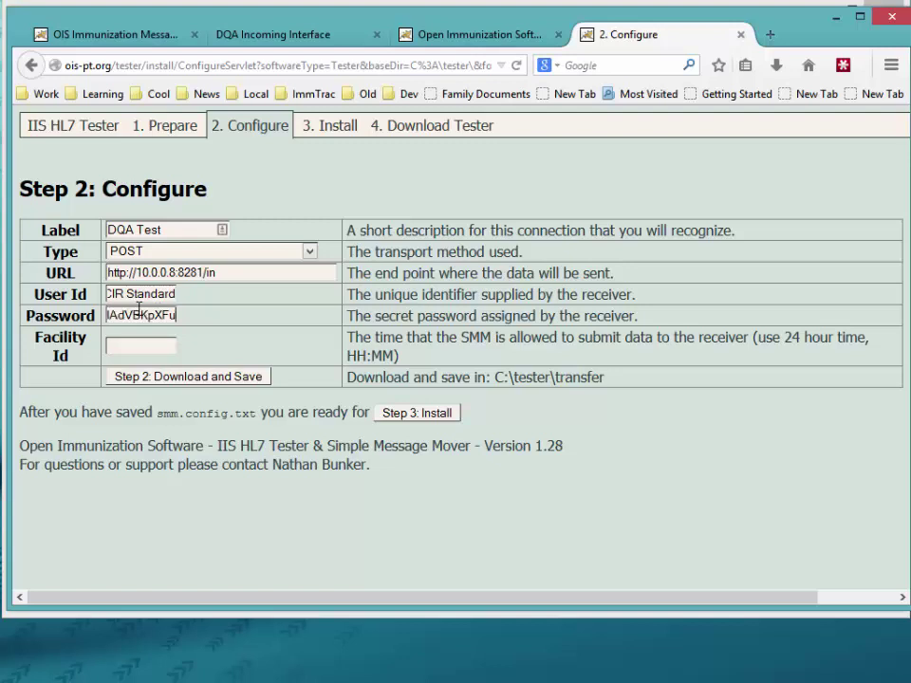
key("alt+Tab")
left_click_drag(236, 217, 576, 249)
left_click_drag(546, 380, 588, 378)
key("ctrl+c")
left_click(116, 345)
key("ctrl+v")
Step: Download smm.config.txt, choose to save it, and jump the save location to C:\Users
left_click(159, 378)
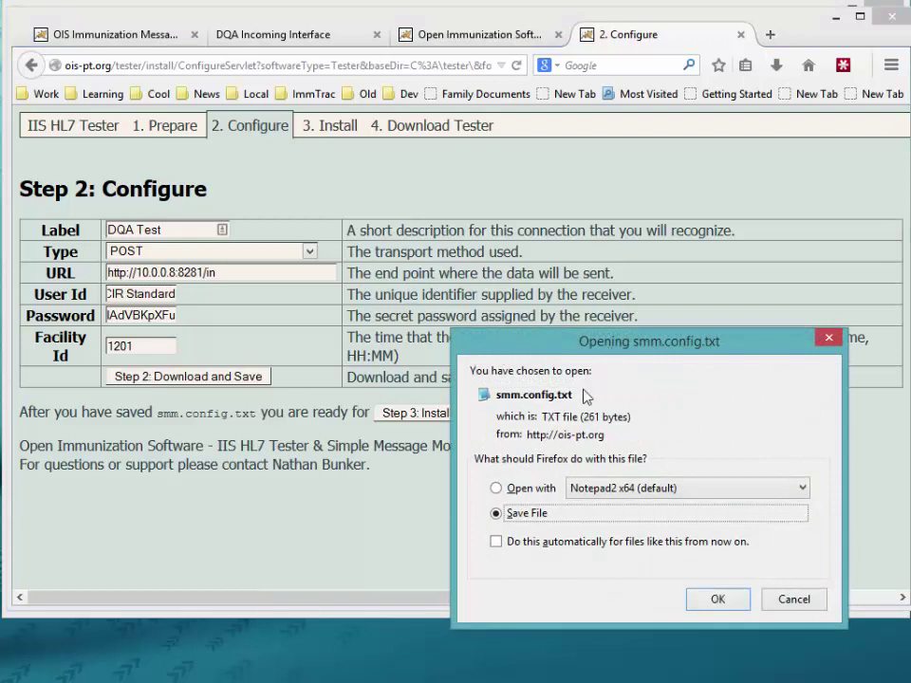
left_click(716, 599)
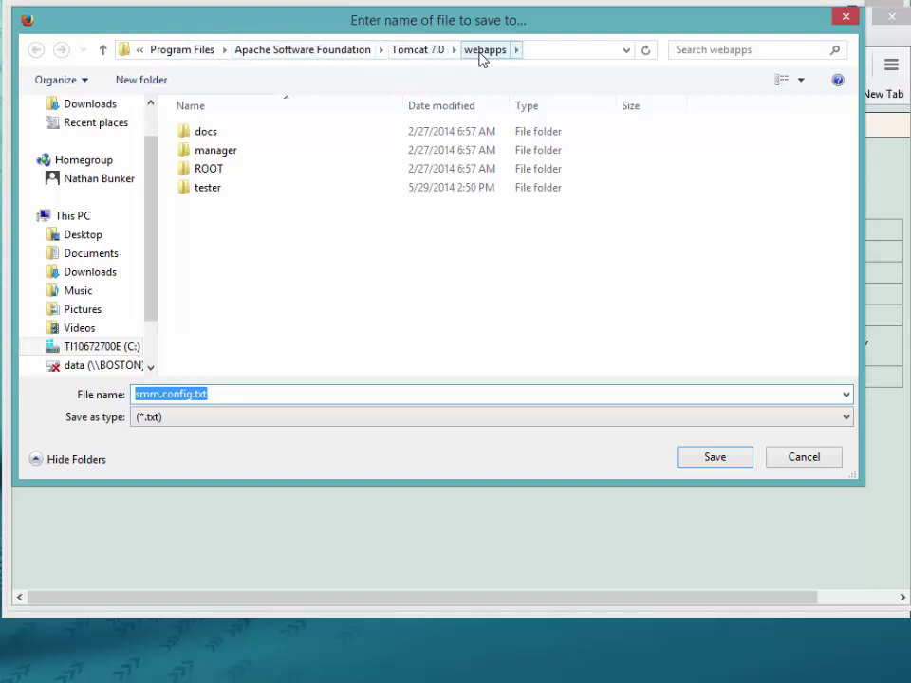
type("c:\\users")
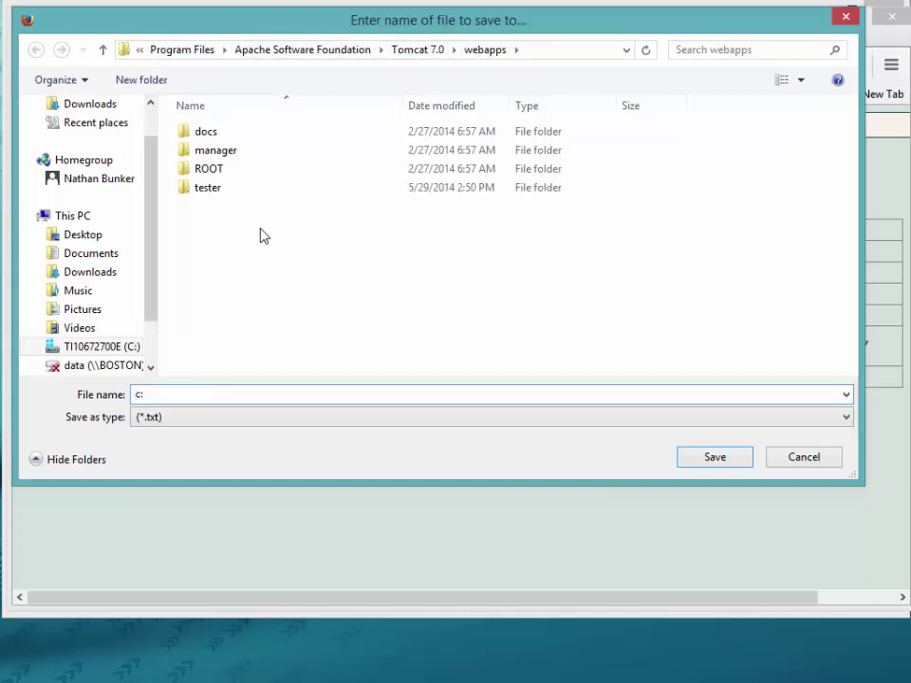
key("BackSpace")
key("BackSpace")
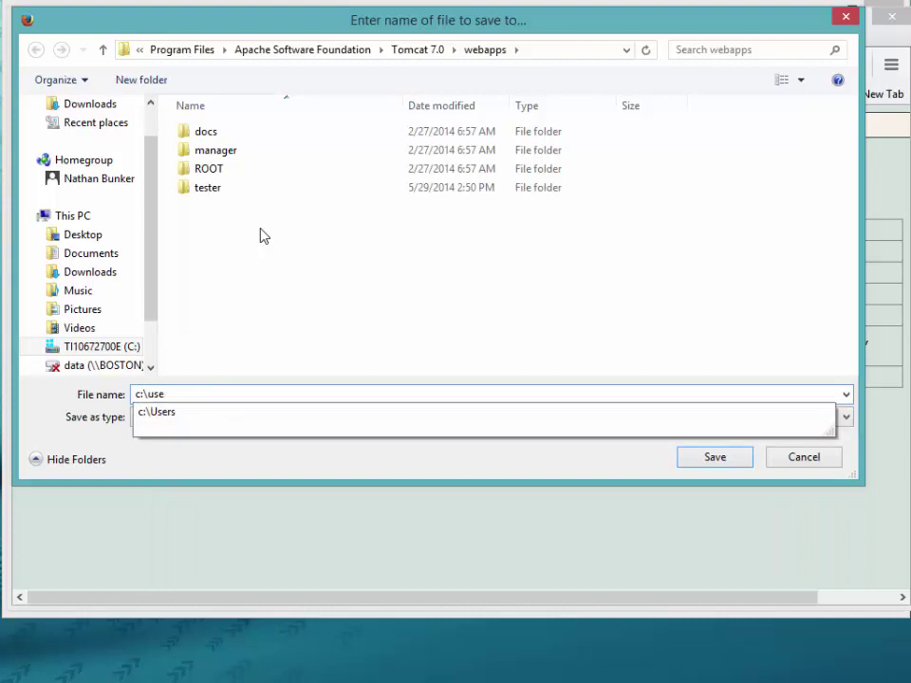
type("sers\\")
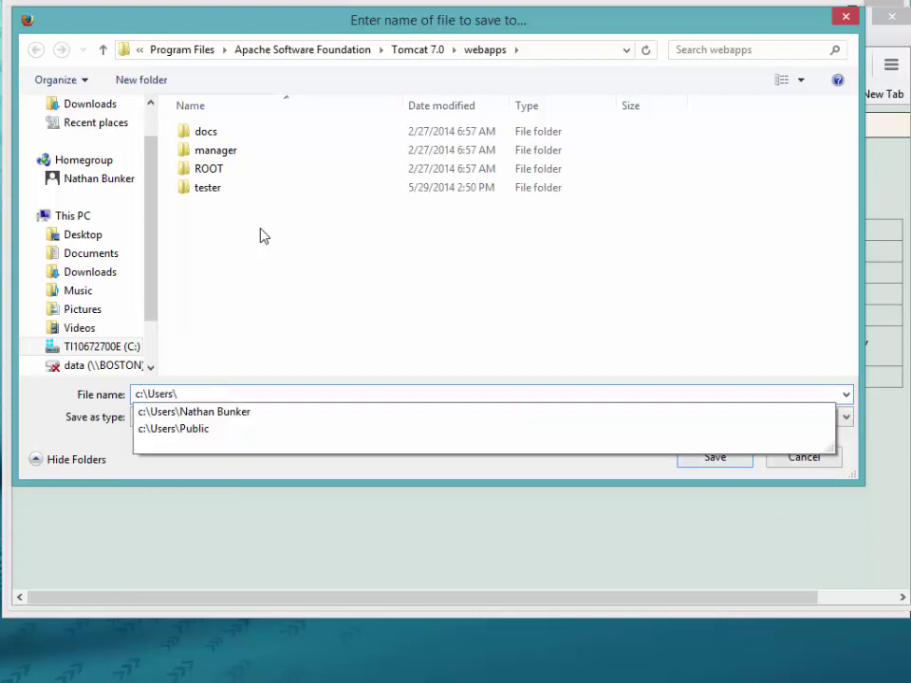
key("Return")
Step: Save it into the IIS HL7 Tester test folder, replacing the existing smm.config.txt
double_click(199, 134)
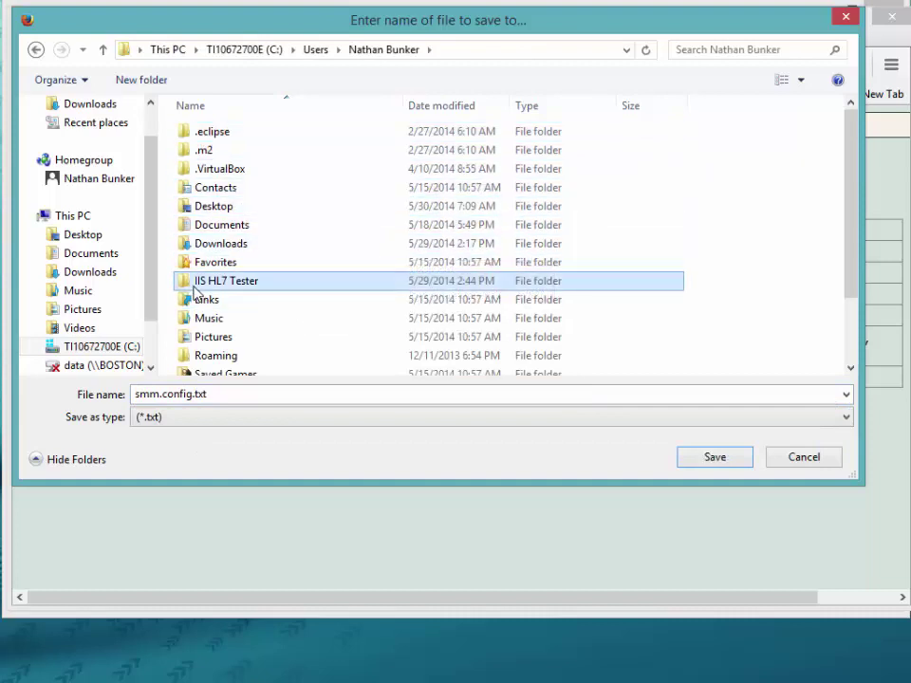
double_click(214, 282)
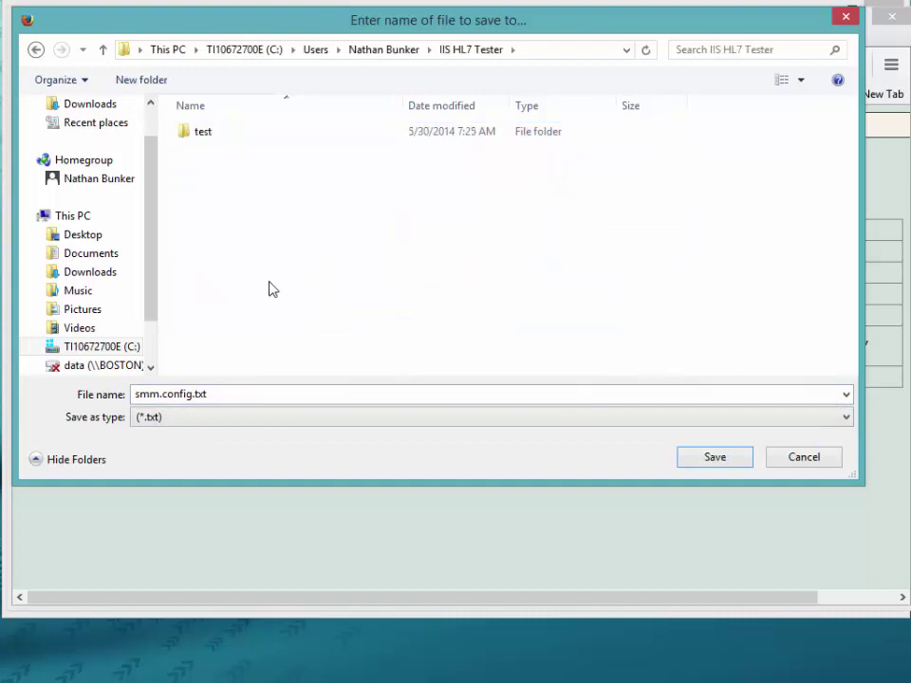
double_click(186, 138)
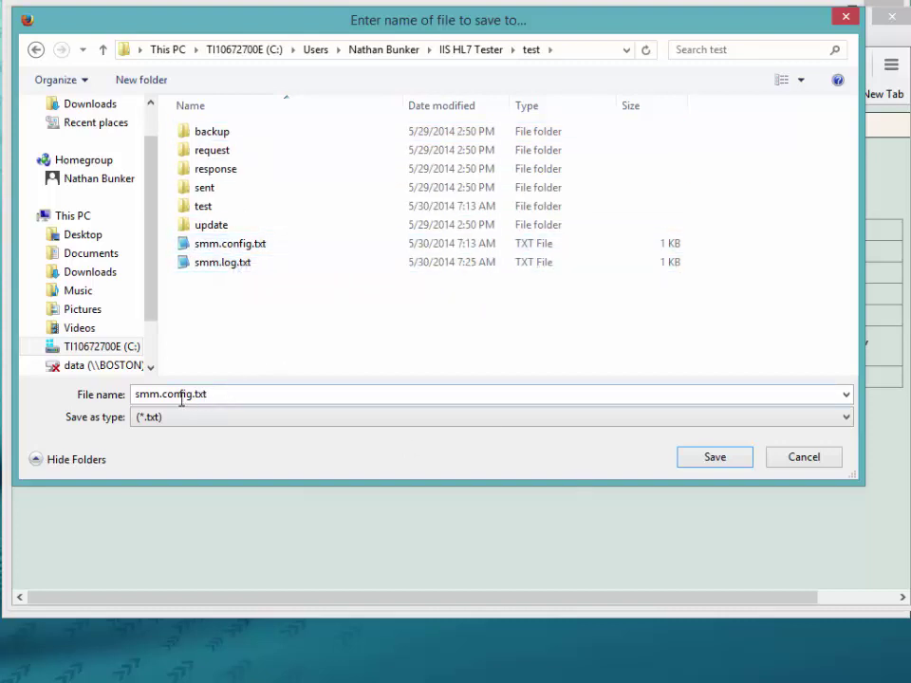
left_click(716, 459)
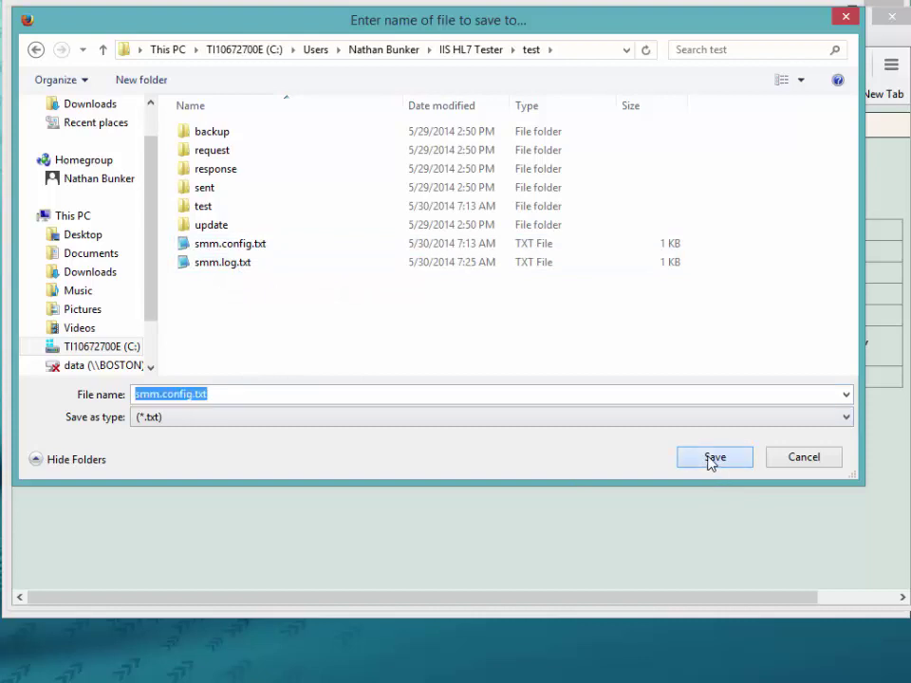
left_click_drag(885, 197, 623, 212)
left_click(685, 291)
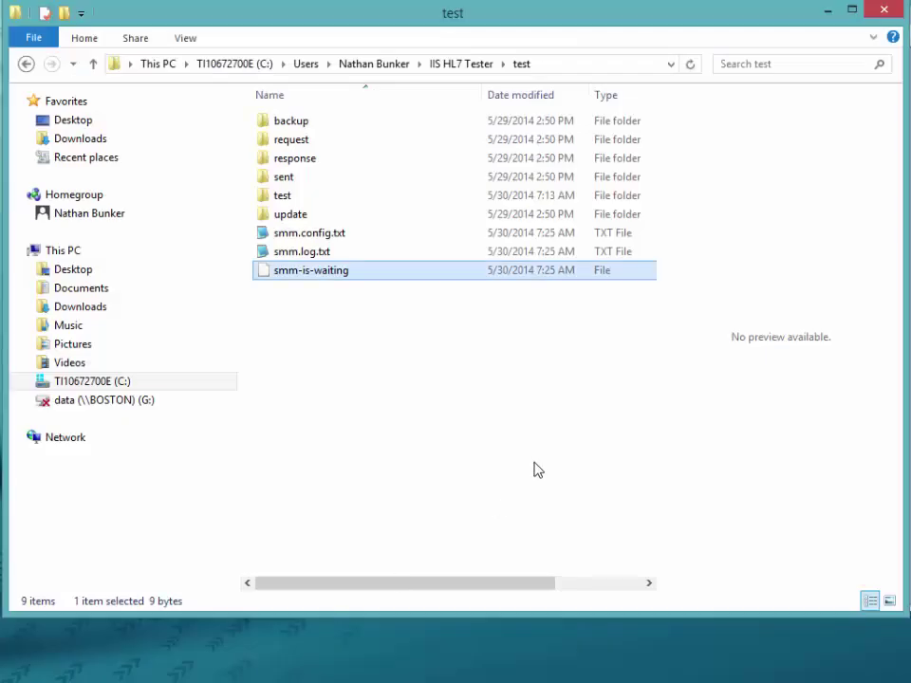
left_click(271, 238)
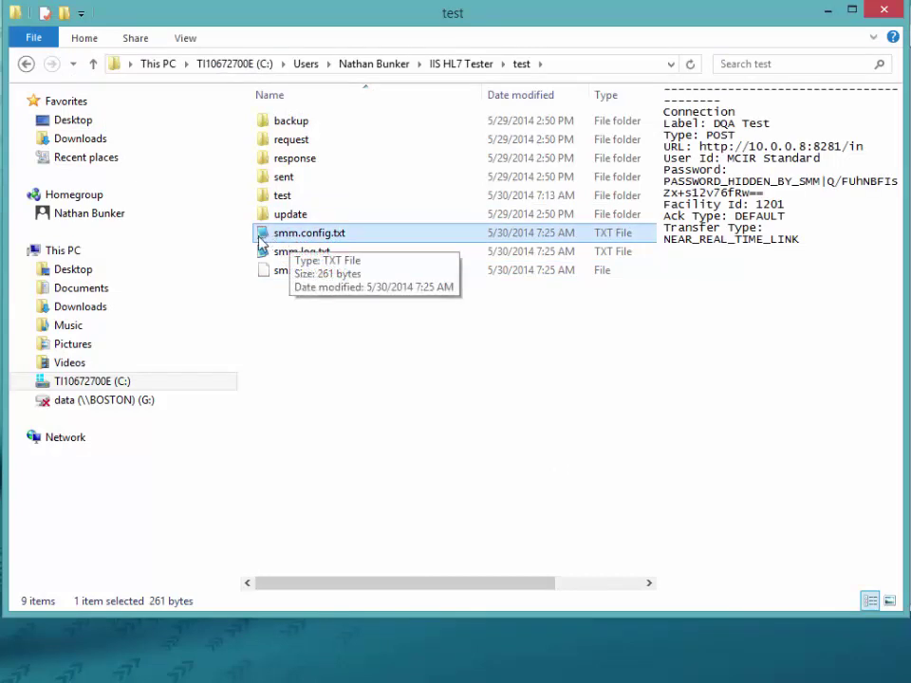
double_click(264, 236)
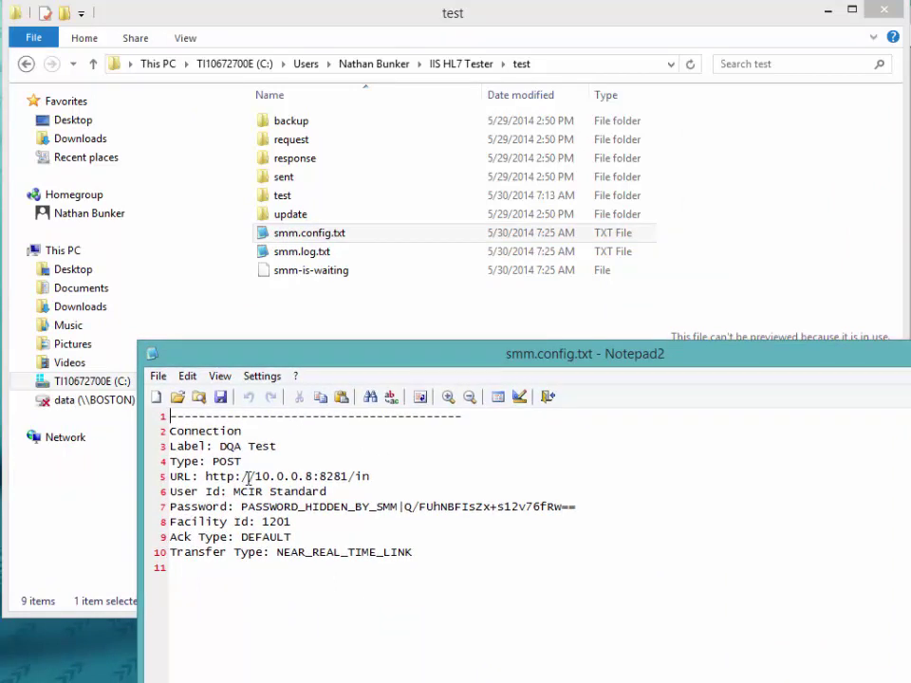
left_click_drag(222, 446, 290, 449)
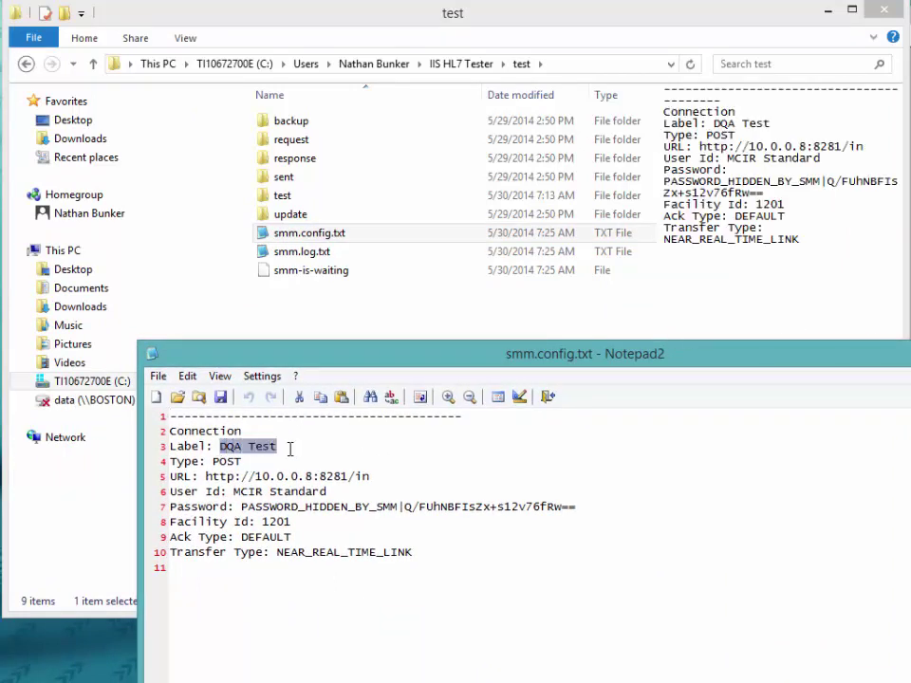
double_click(226, 462)
left_click_drag(205, 477, 398, 482)
left_click_drag(236, 492, 339, 491)
left_click_drag(241, 507, 601, 509)
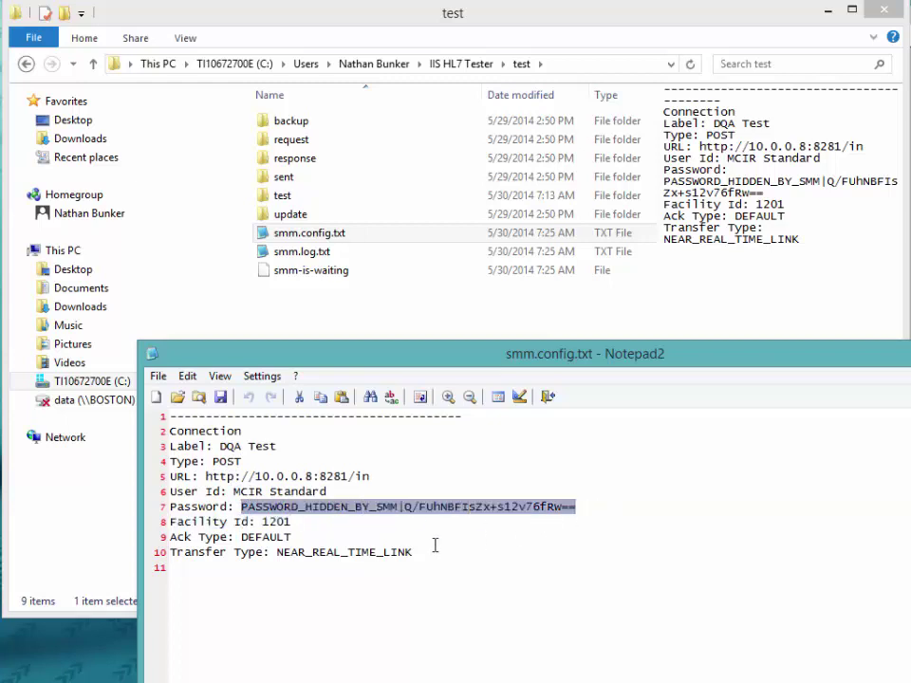
left_click_drag(264, 522, 298, 522)
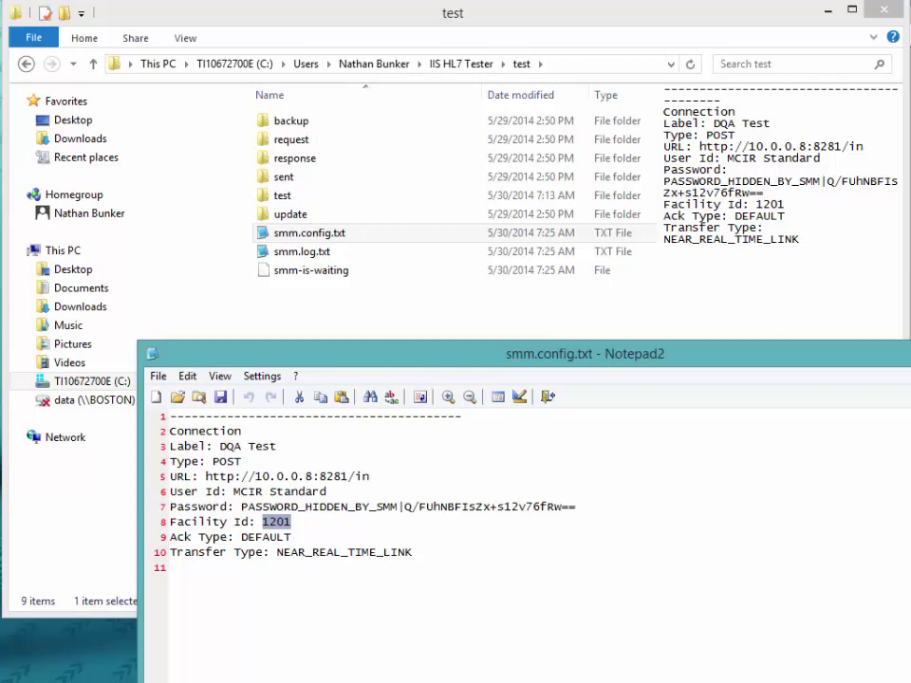
key("alt+F4")
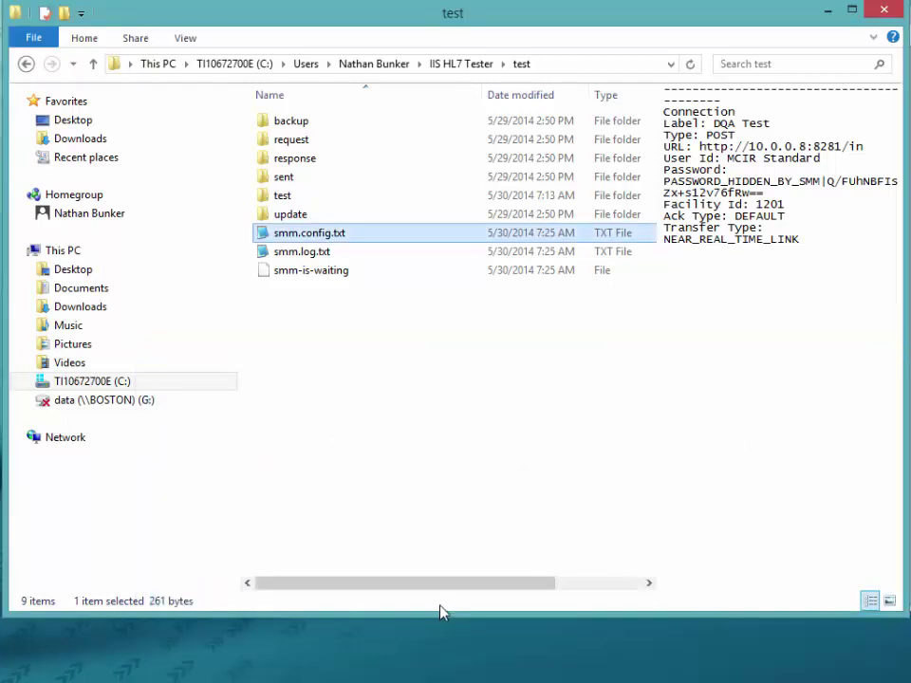
left_click(427, 682)
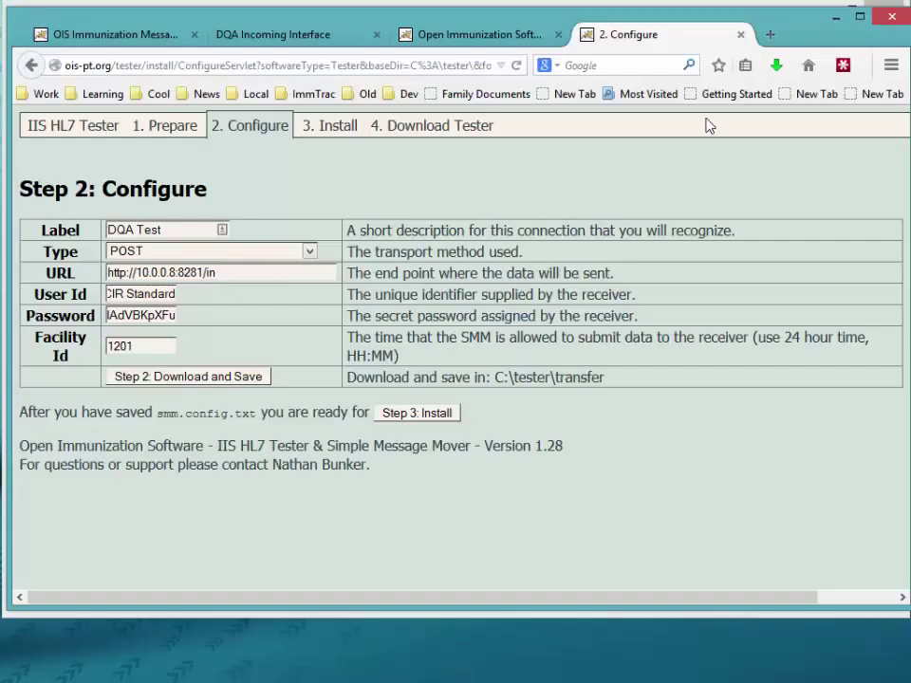
Step: Close the Configure, installation instructions and DQA Incoming Interface tabs
left_click(742, 34)
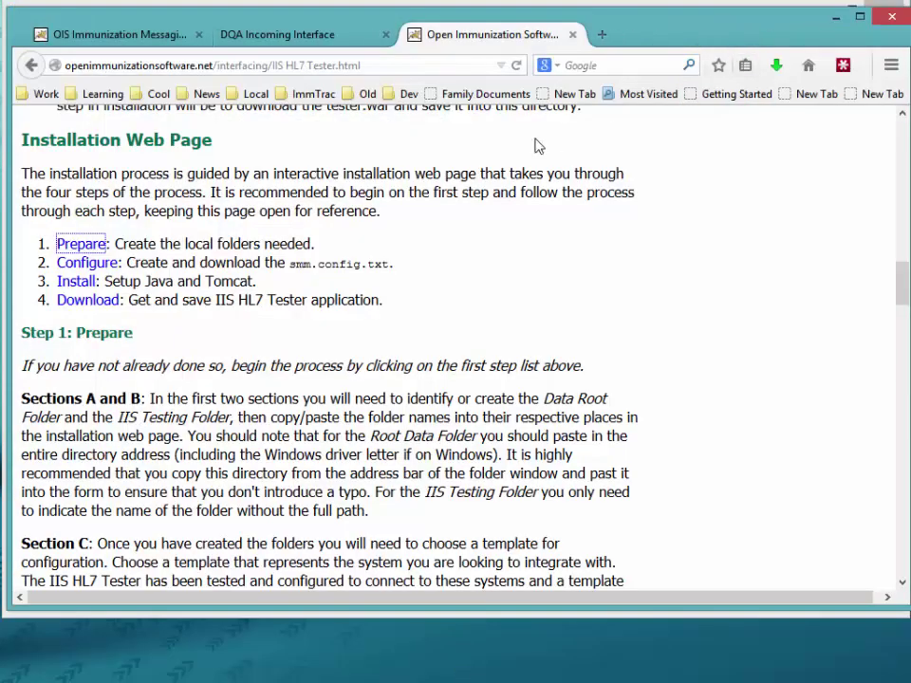
left_click(574, 34)
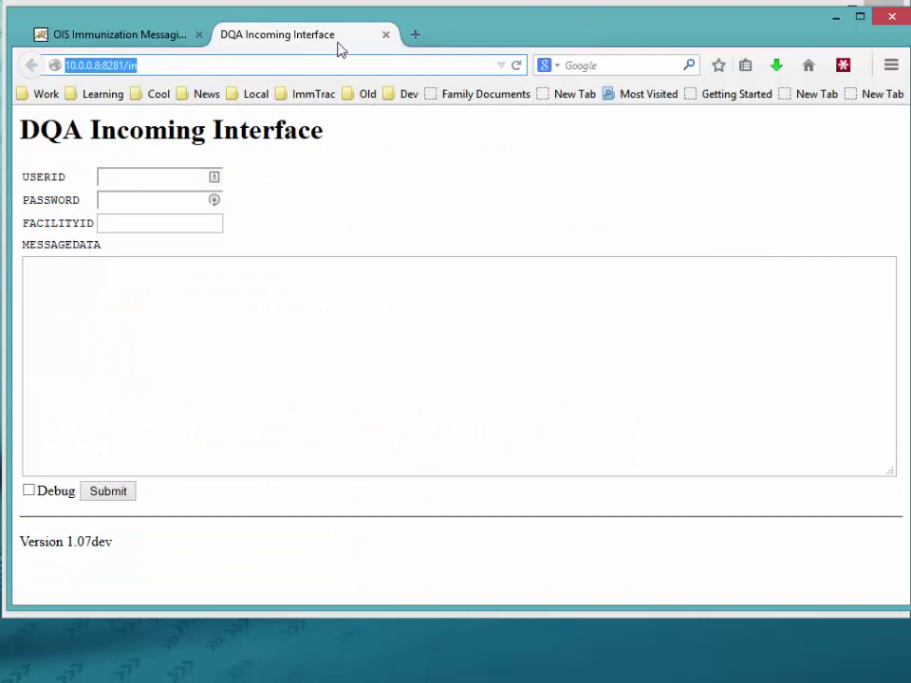
left_click(385, 35)
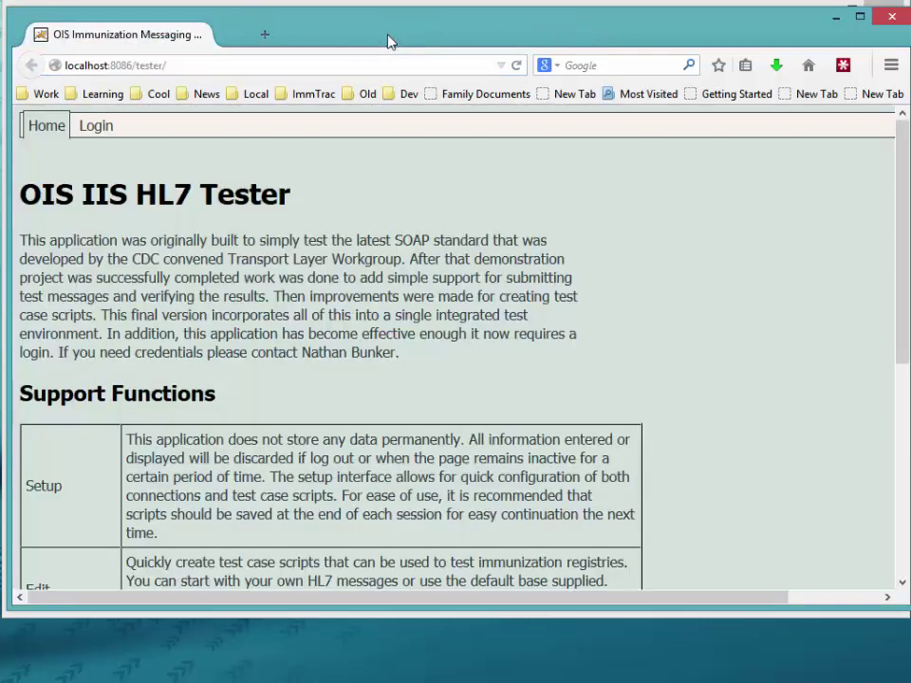
Step: Log in to the tester with the admin account credentials and open the Connect to IIS page
left_click(99, 130)
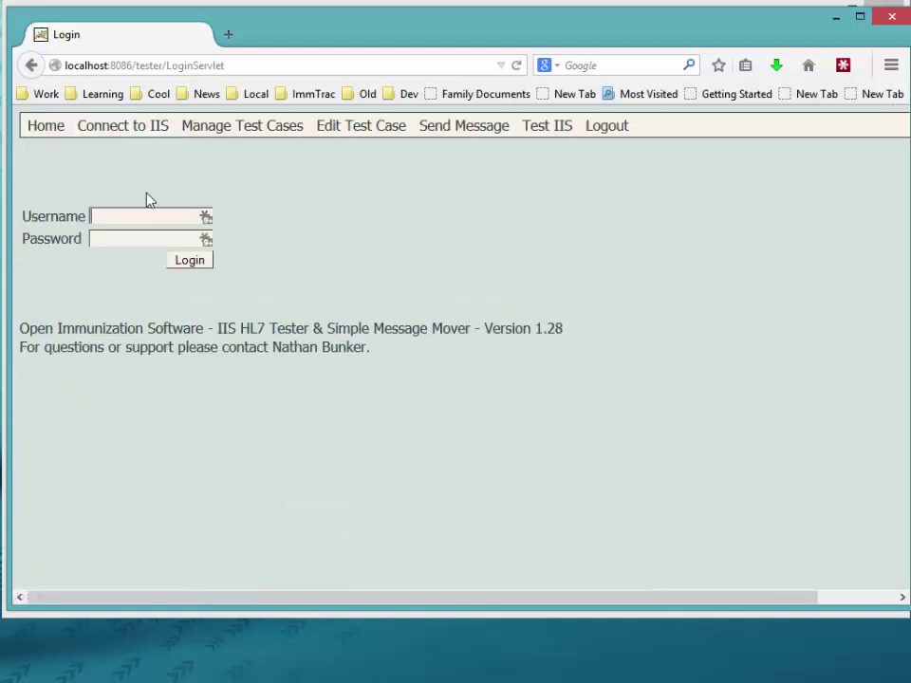
type("admin")
key("Tab")
type("admin")
left_click(171, 257)
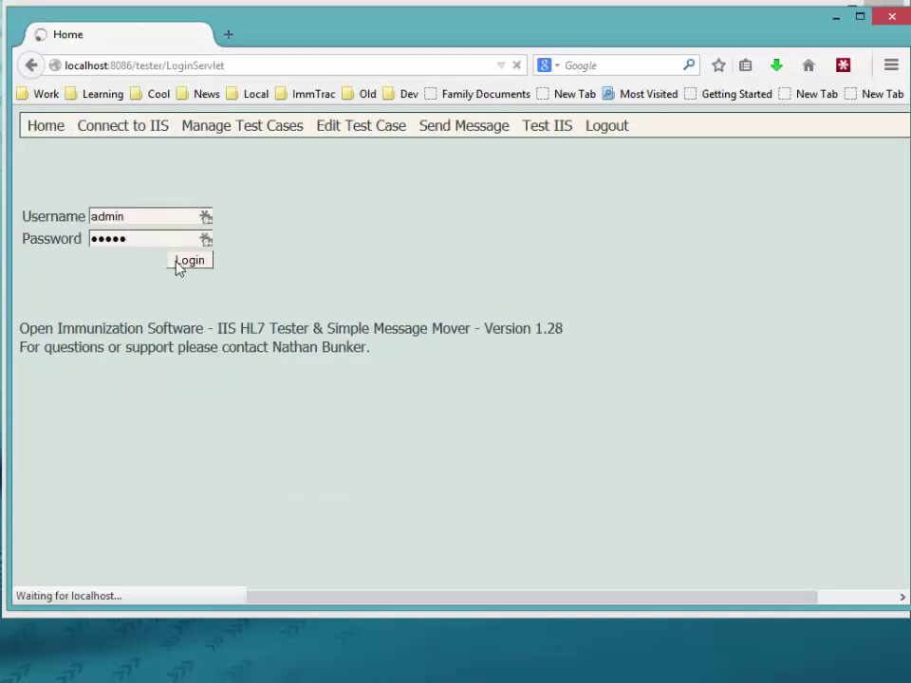
left_click(114, 129)
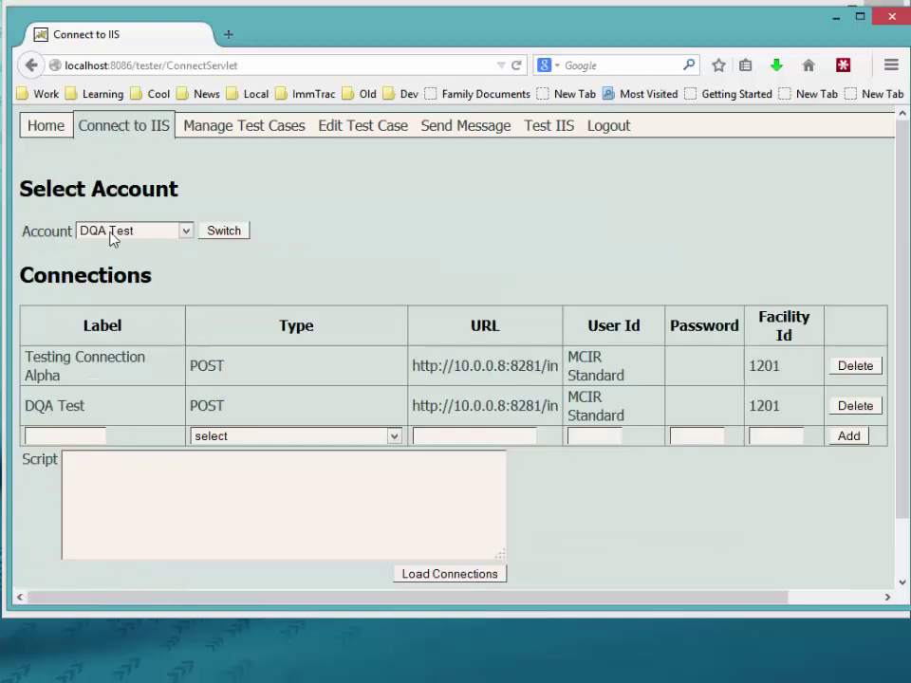
Step: Switch to the DQA Test account, then go through Edit Test Case to the Send Message page
left_click(155, 233)
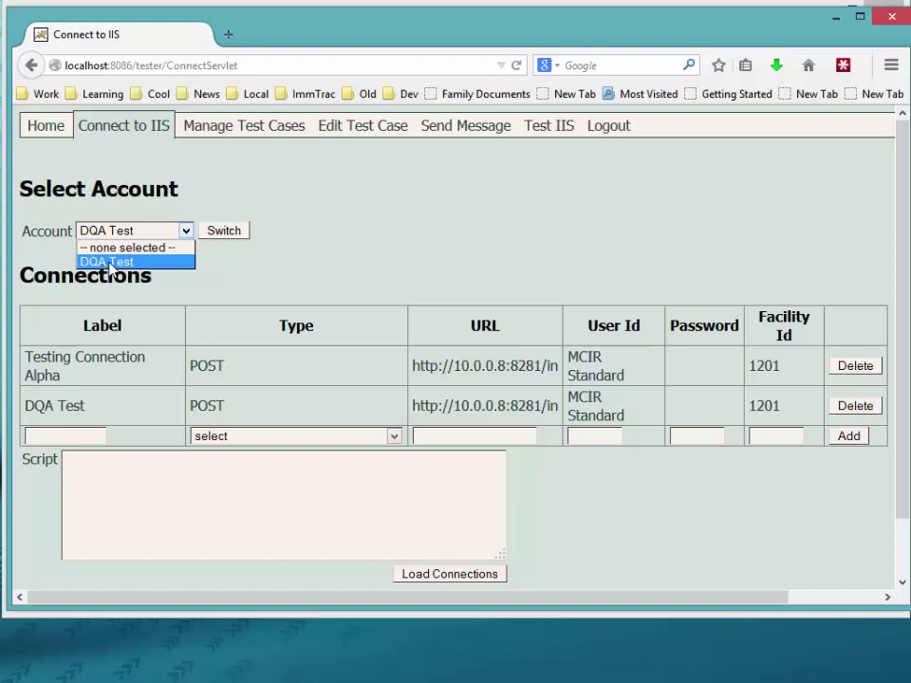
left_click(110, 263)
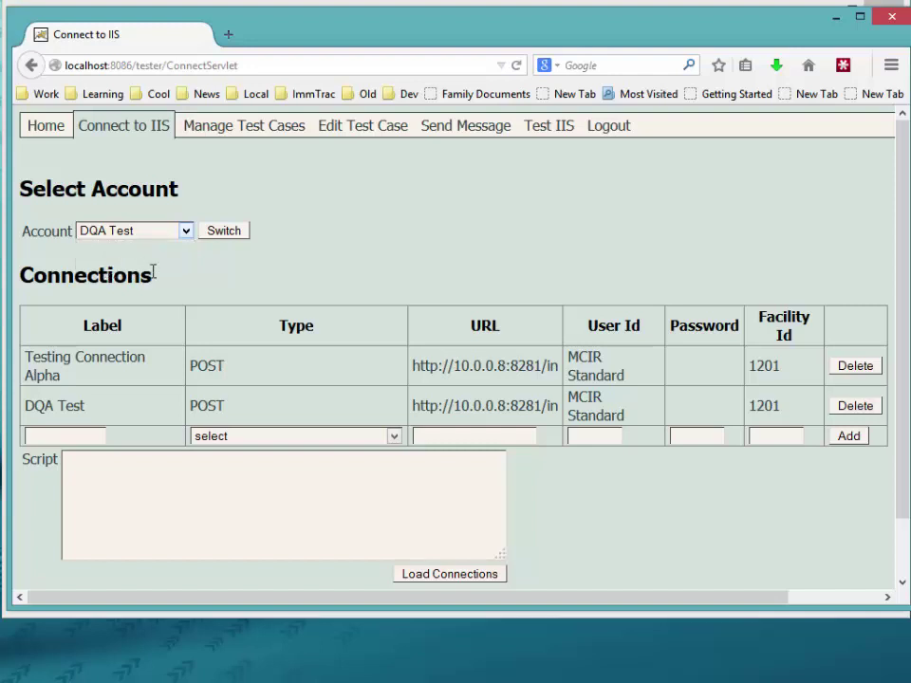
left_click(237, 235)
left_click(352, 136)
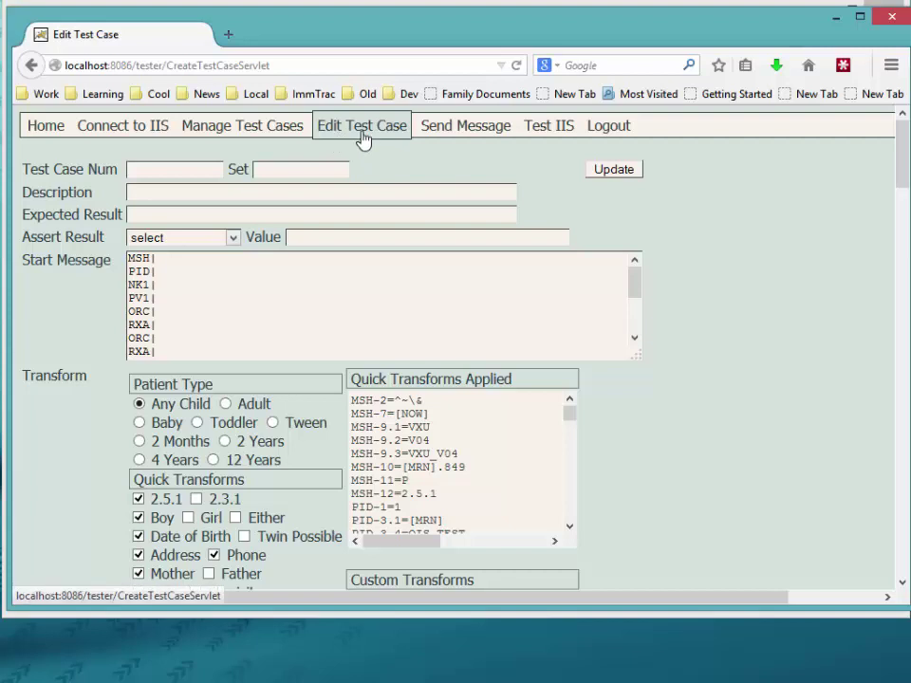
left_click(480, 138)
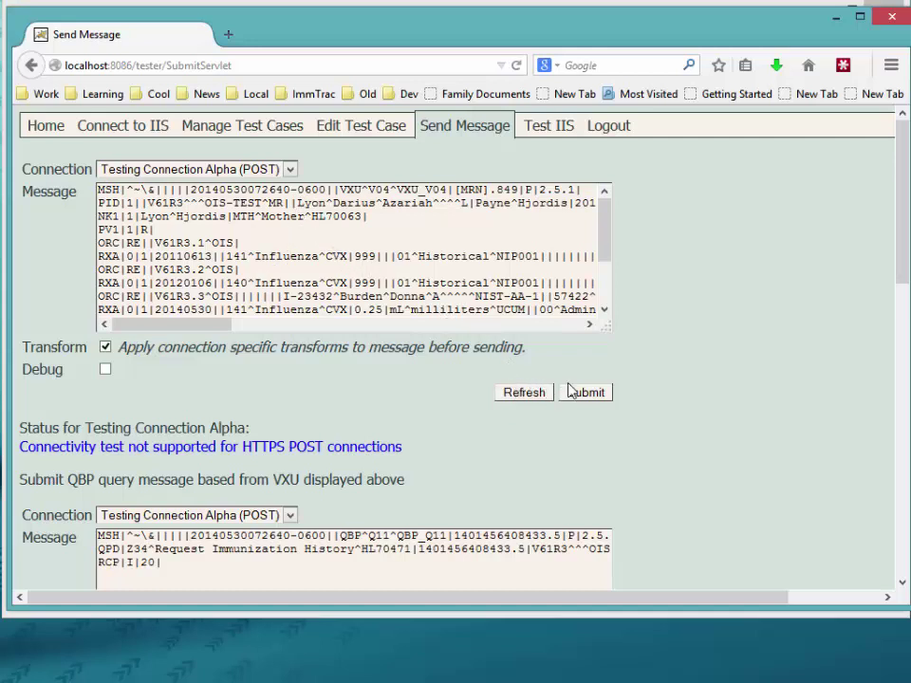
Step: Submit the VXU test message over the DQA Test (POST) connection, then return to File Explorer
left_click(251, 171)
left_click(171, 216)
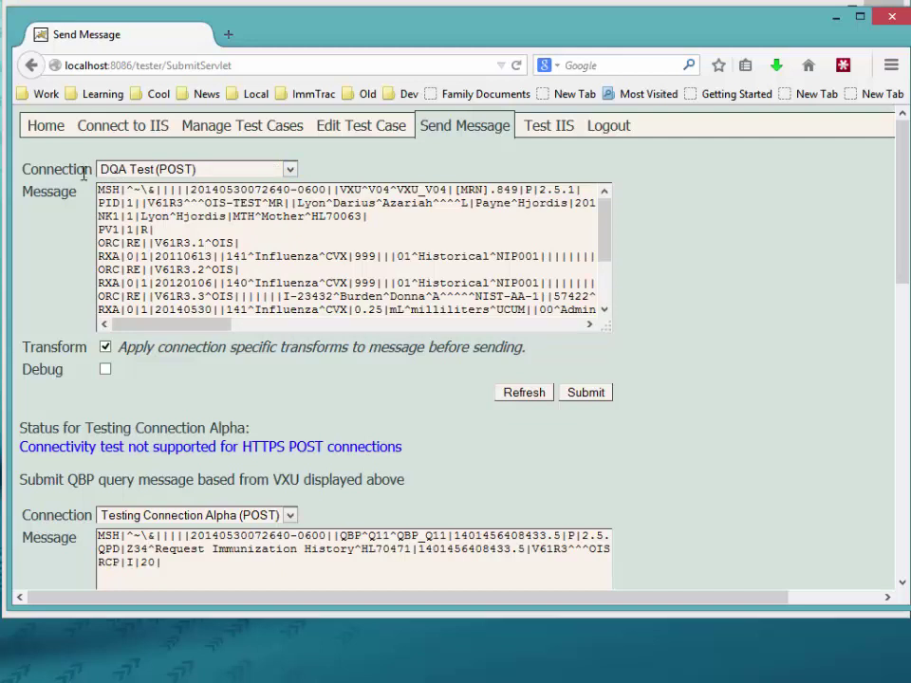
left_click(590, 392)
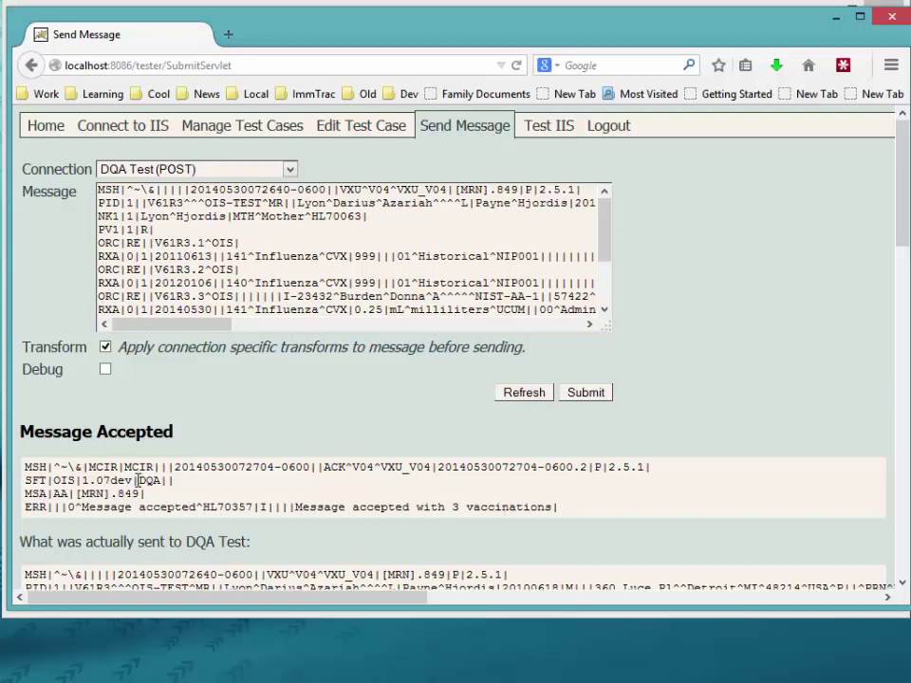
key("alt+Tab")
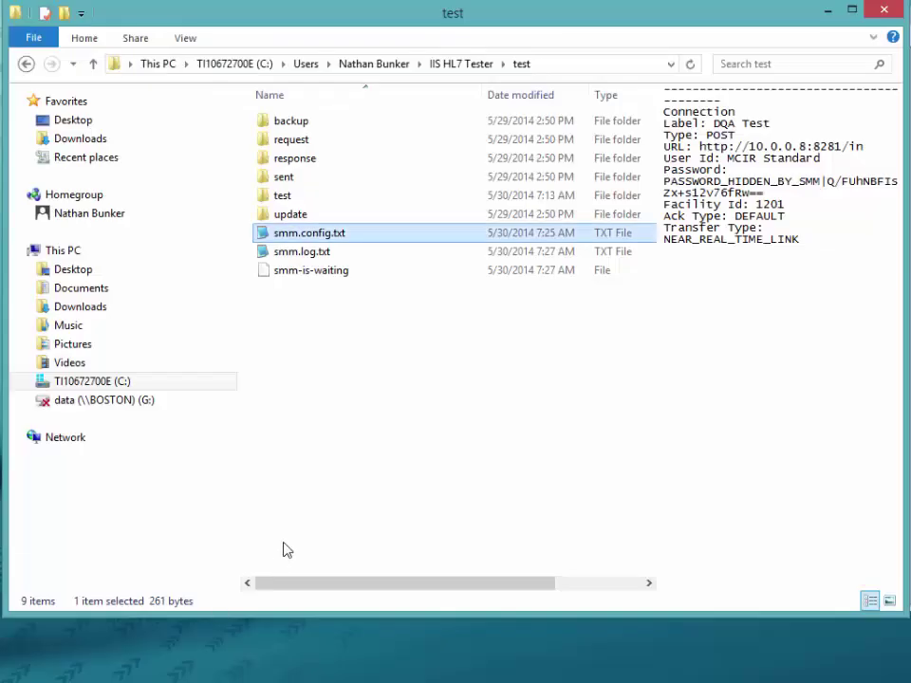
Step: Create a test2 folder beside test, then open test and select its smm.config.txt
left_click(450, 65)
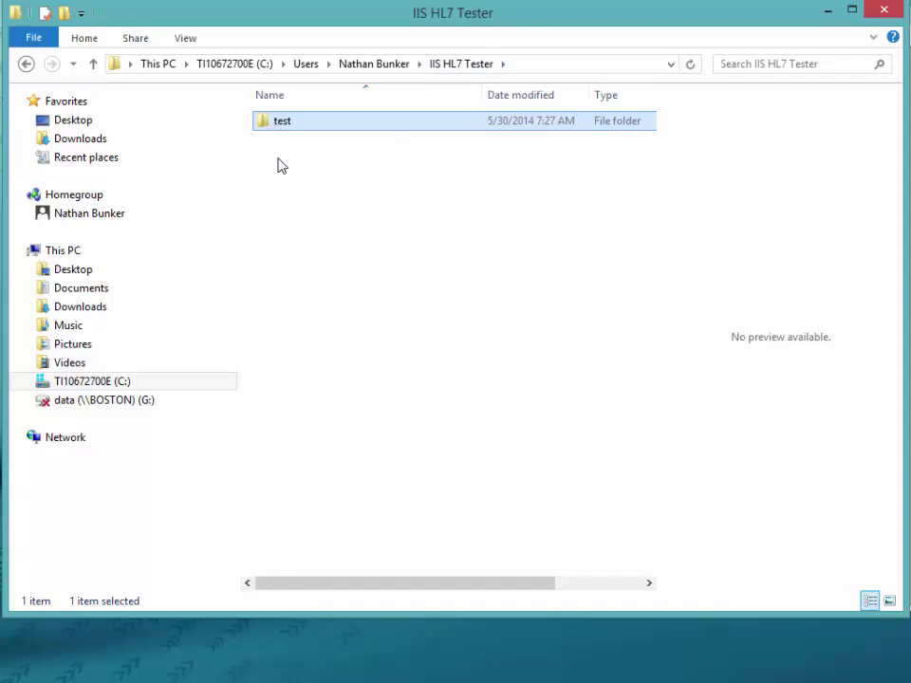
right_click(279, 161)
mouse_move(344, 372)
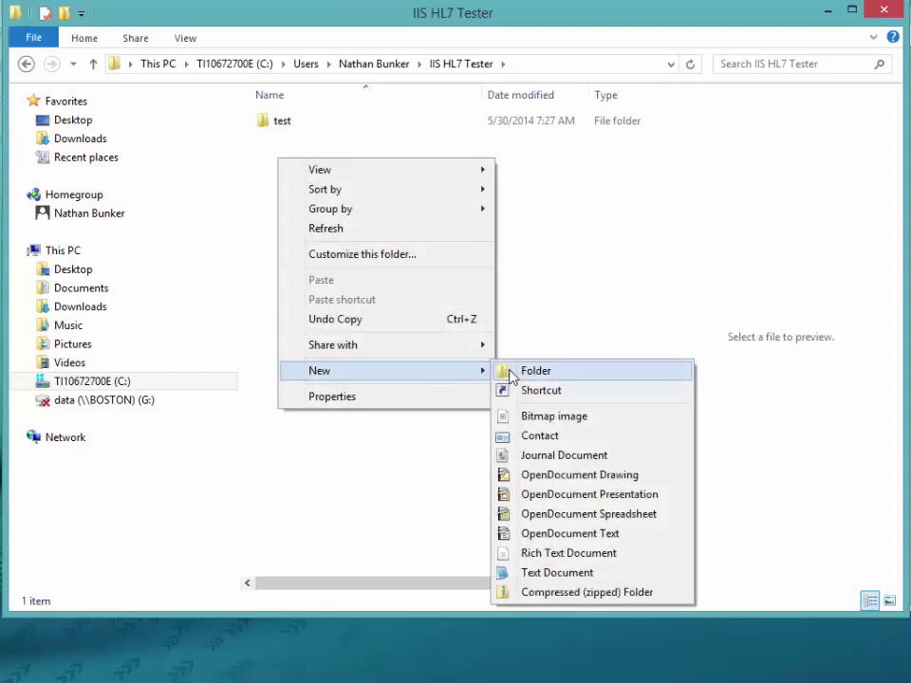
left_click(512, 370)
type("test2")
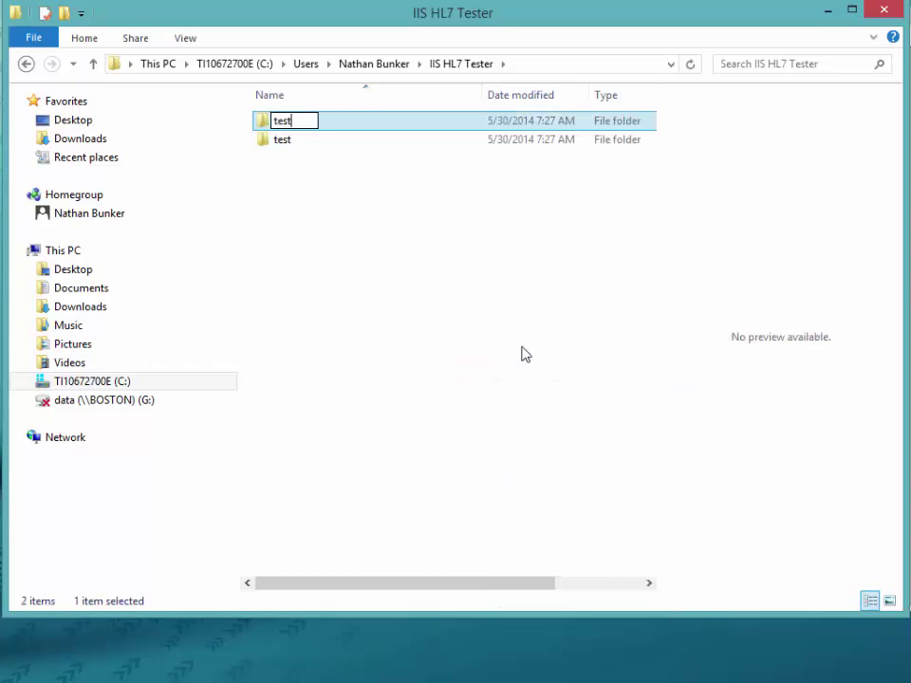
key("Return")
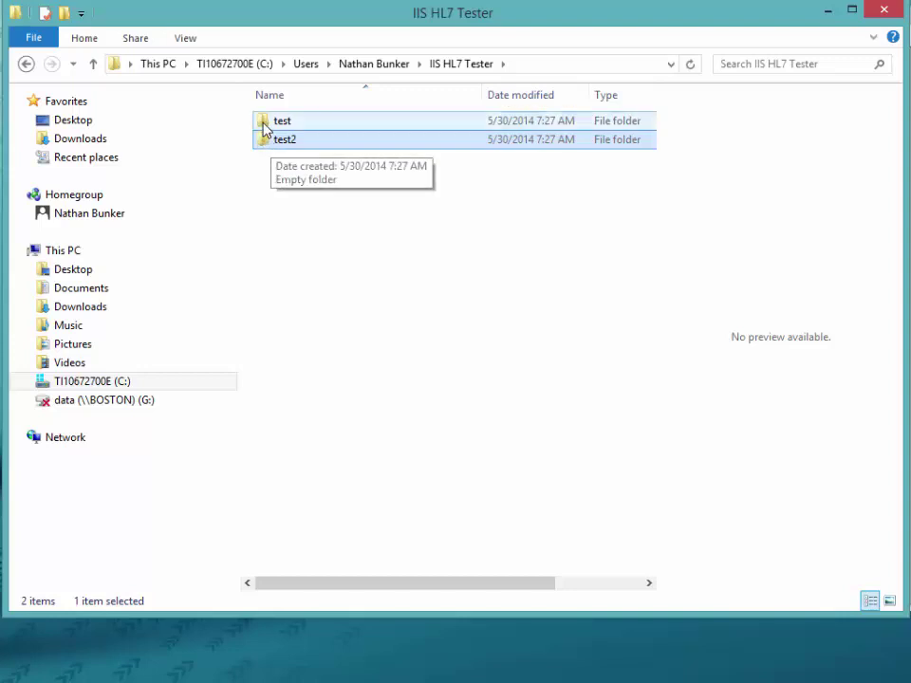
double_click(265, 127)
left_click(304, 233)
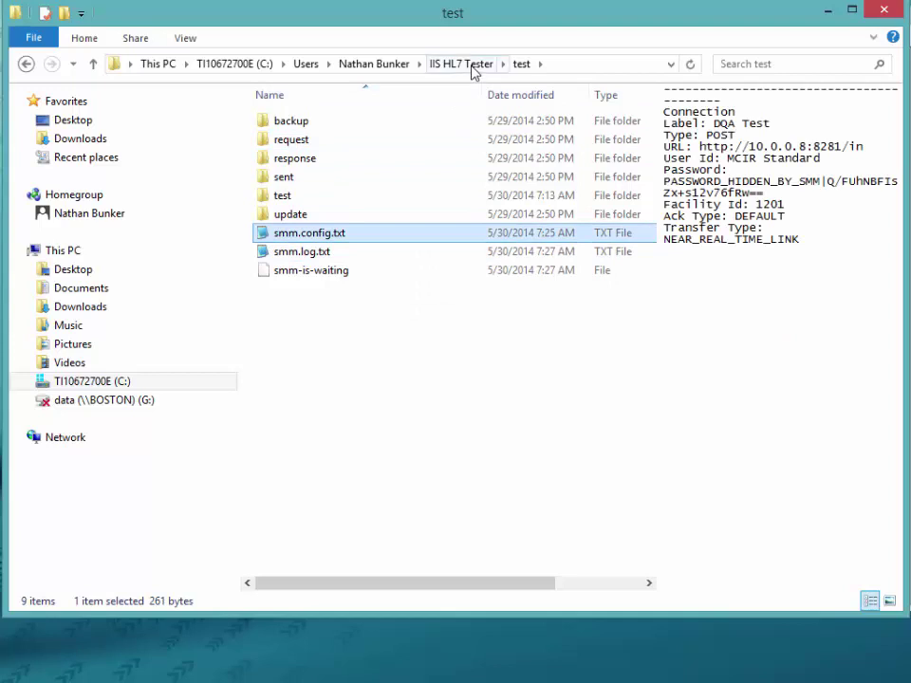
Step: Paste smm.config.txt into test2, change its label to DQA Test #2 in Notepad2, and save
left_click(471, 64)
double_click(283, 142)
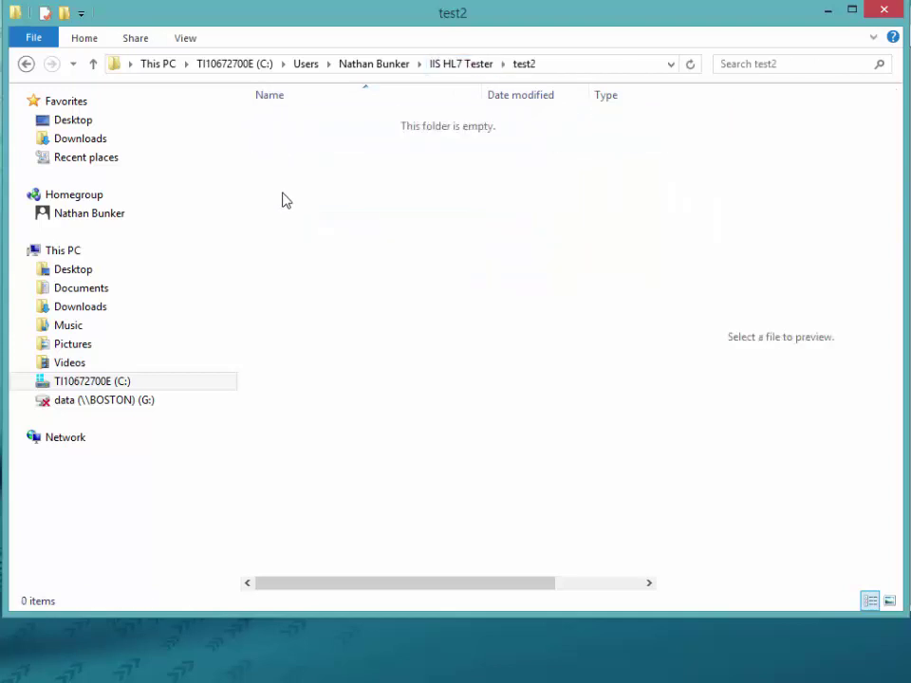
key("ctrl+v")
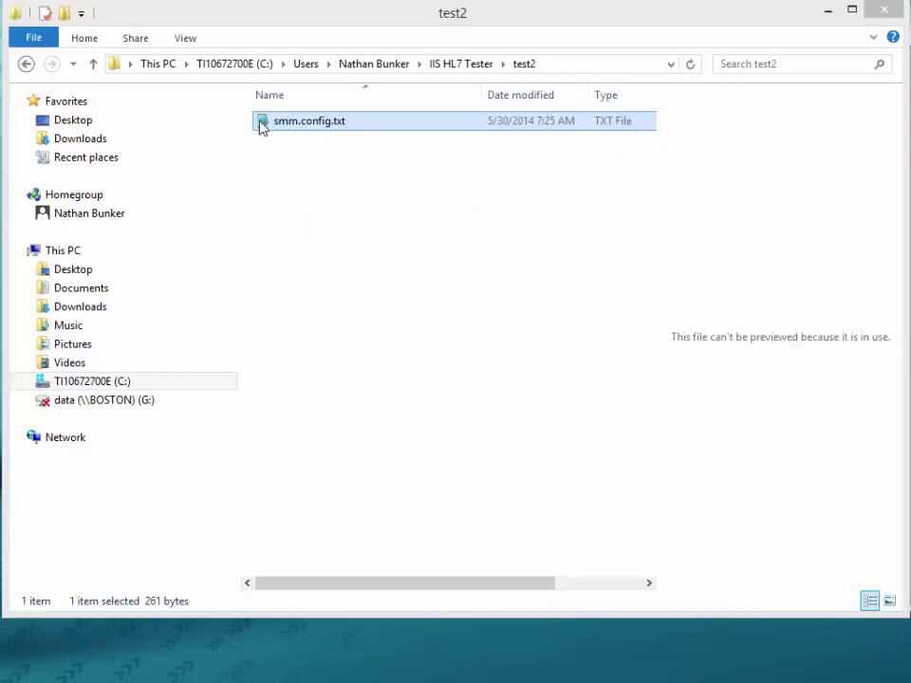
key("Return")
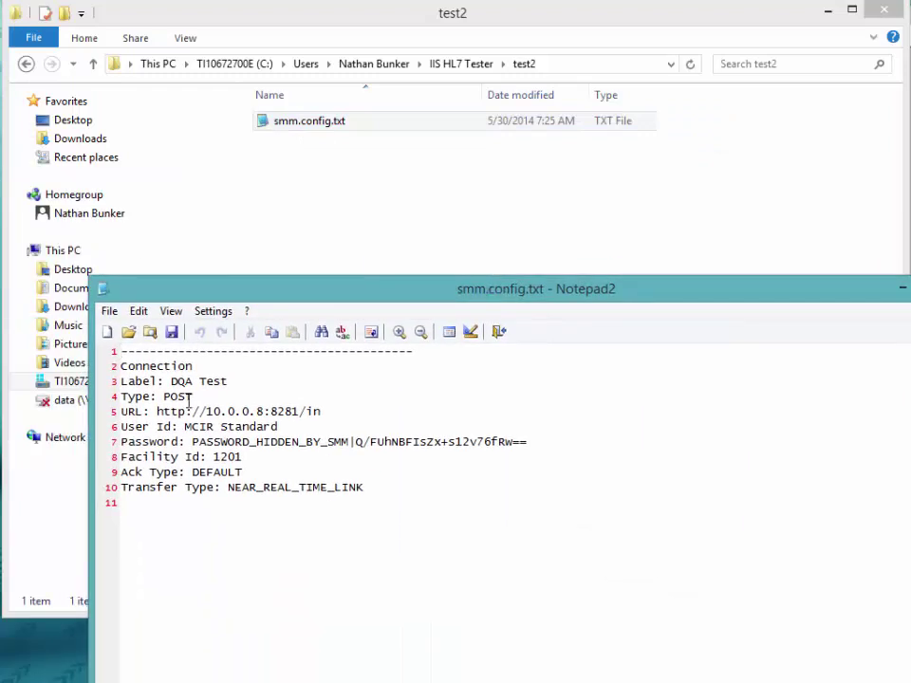
left_click(251, 380)
type("#2")
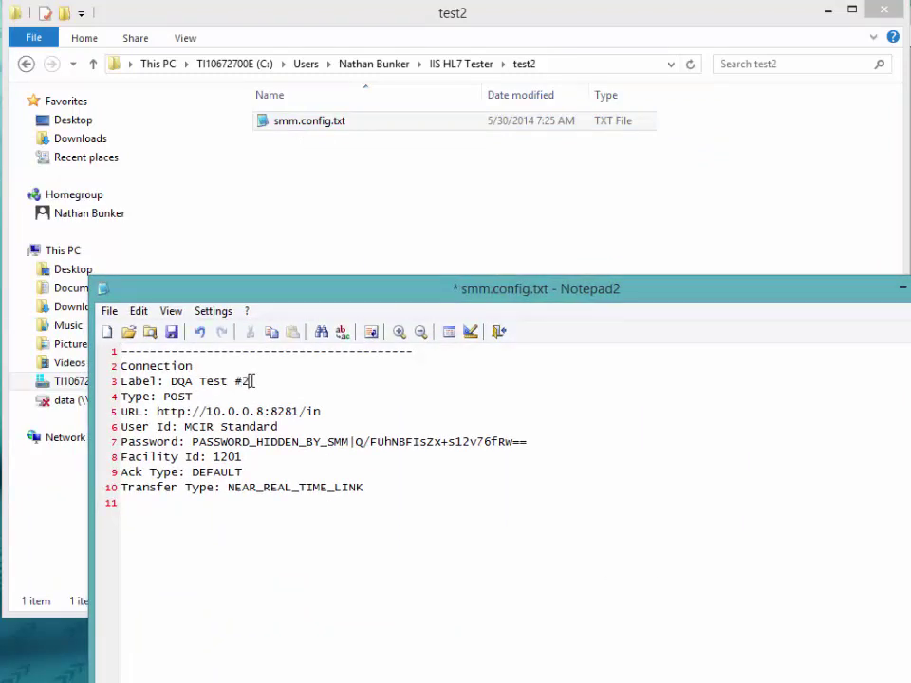
key("ctrl+s")
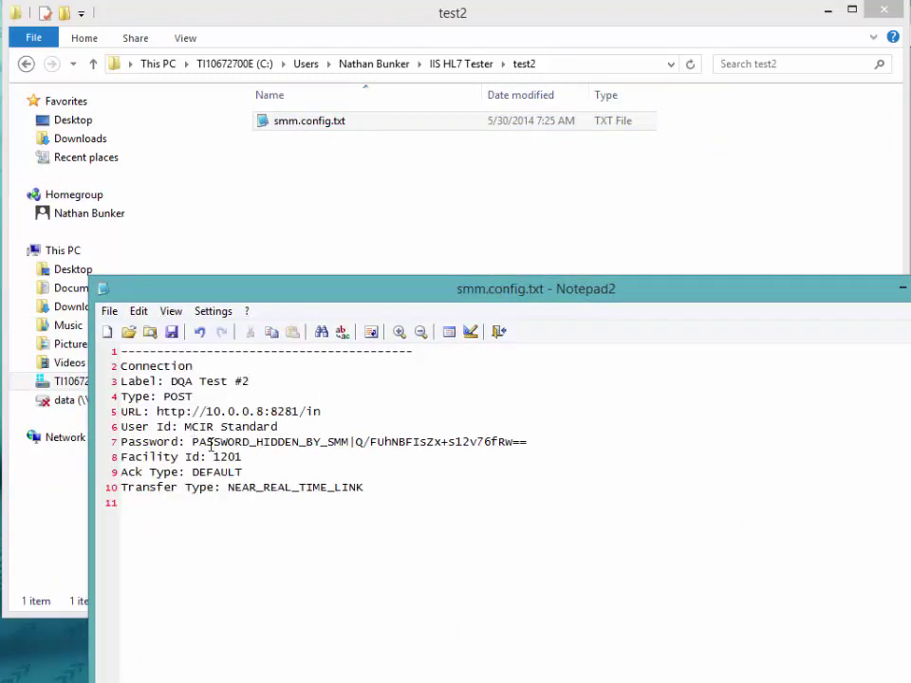
key("alt+F4")
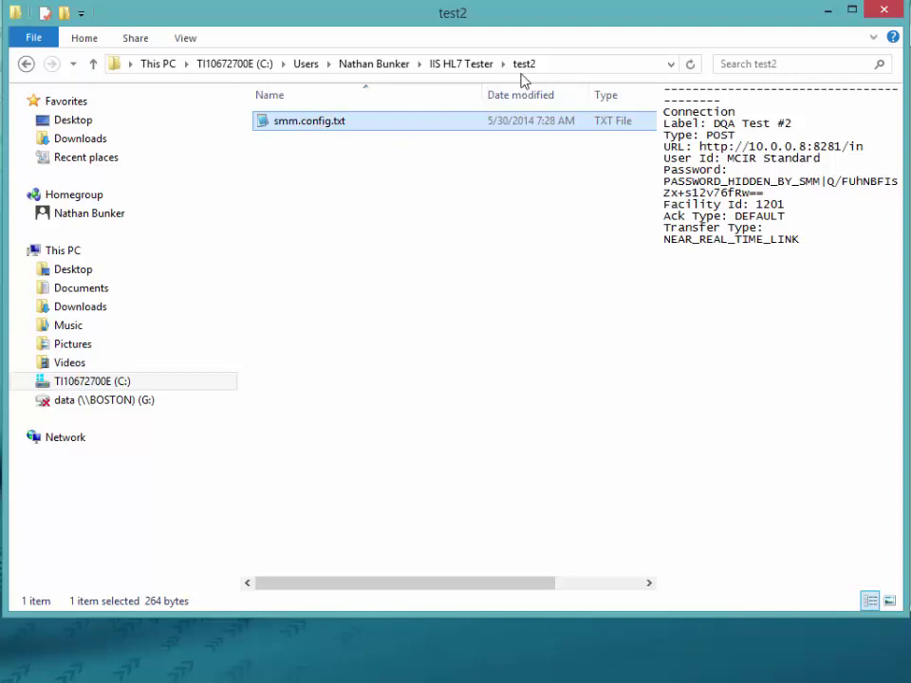
left_click(463, 65)
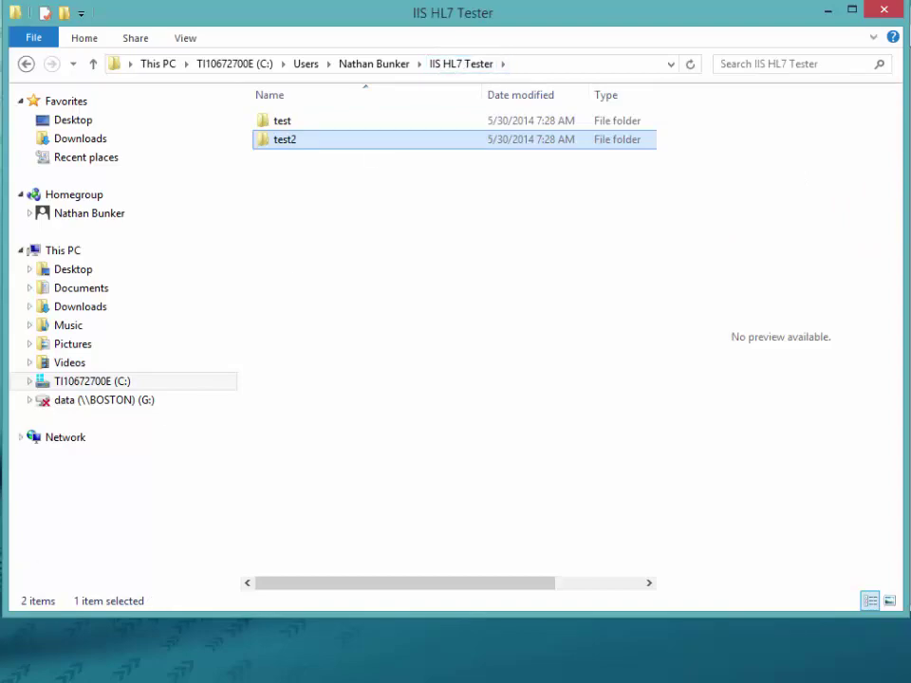
key("super")
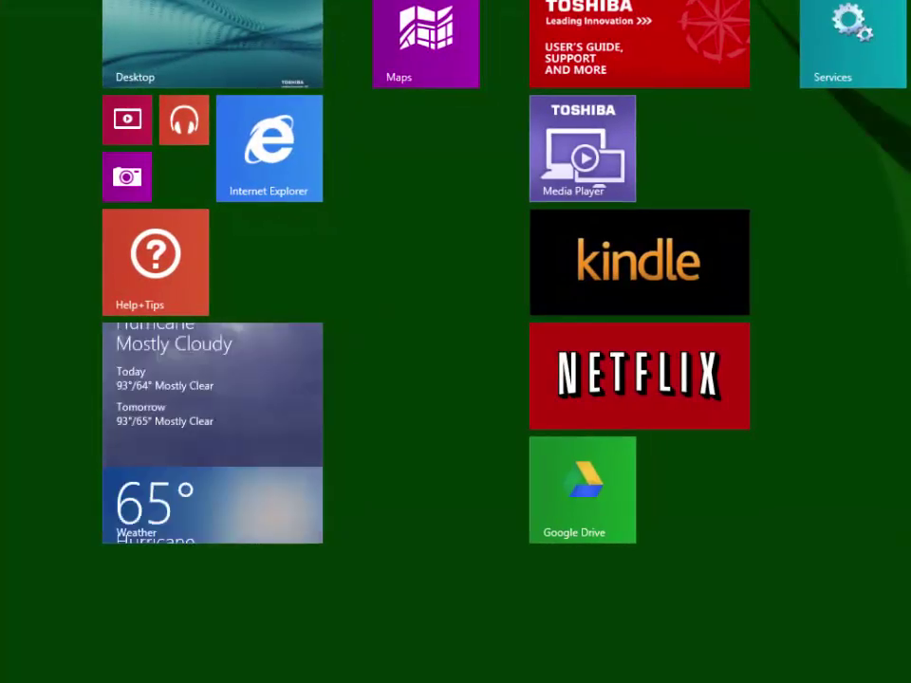
Step: Open the Services console and select the Apache Tomcat 7.0 Tomcat7 service
key("ctrl+Tab")
type("component")
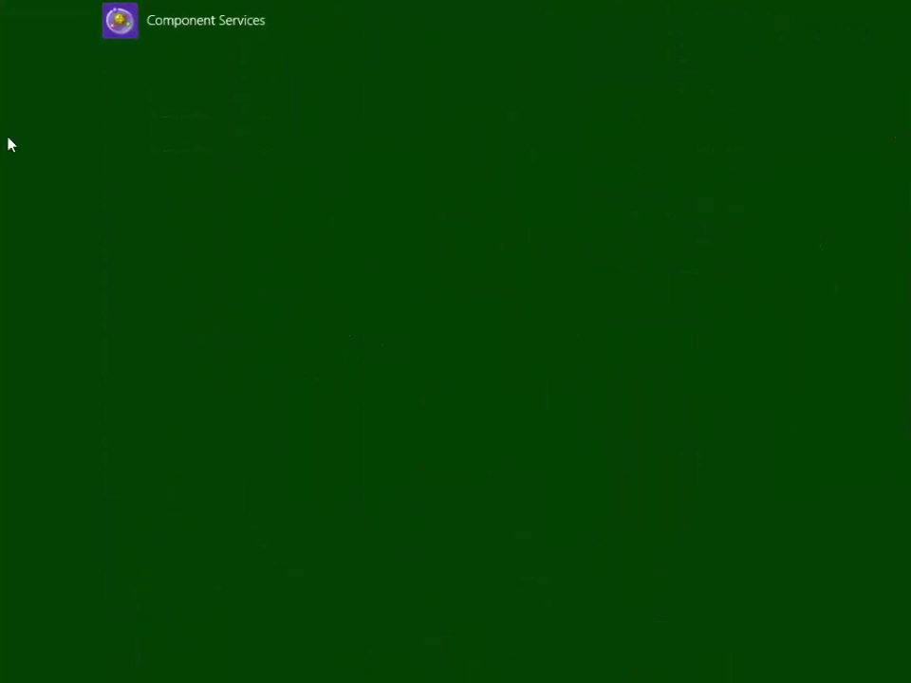
key("Return")
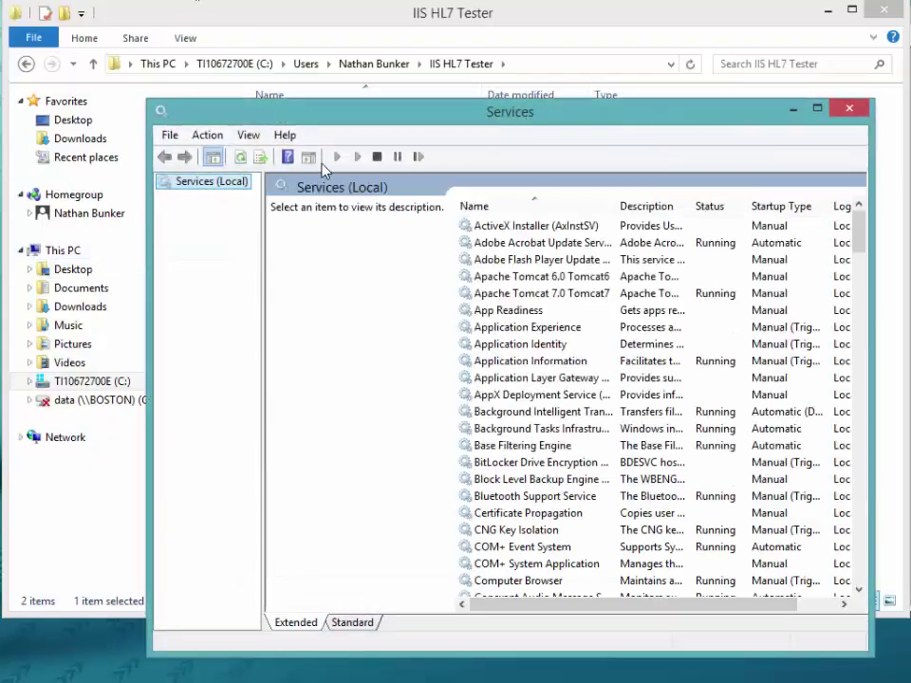
left_click(607, 296)
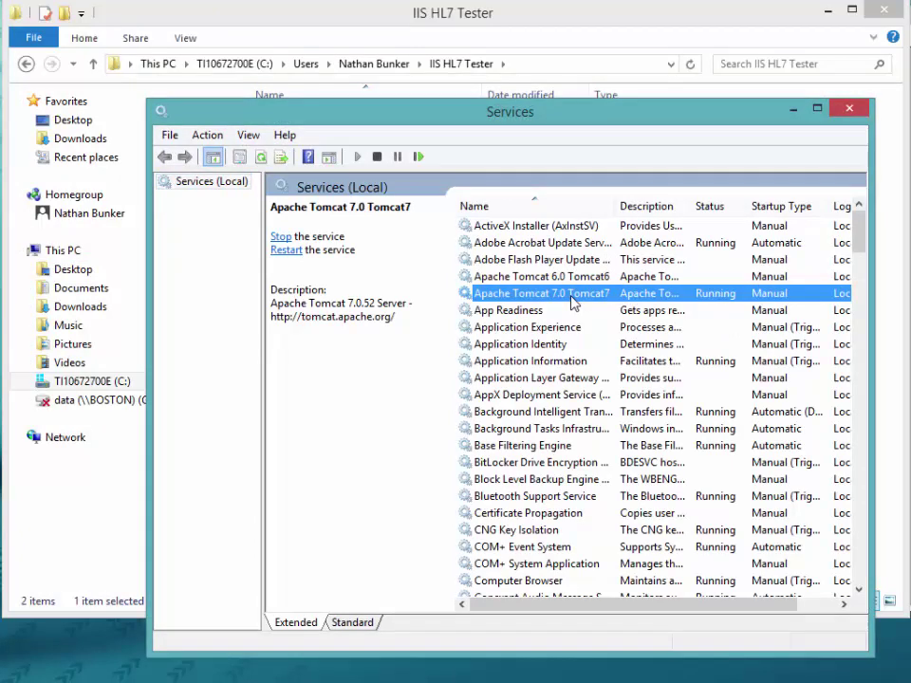
Step: Restart Tomcat7, confirm test2 now has backup, request, response, sent and update folders, and return to Firefox
left_click_drag(585, 122, 570, 190)
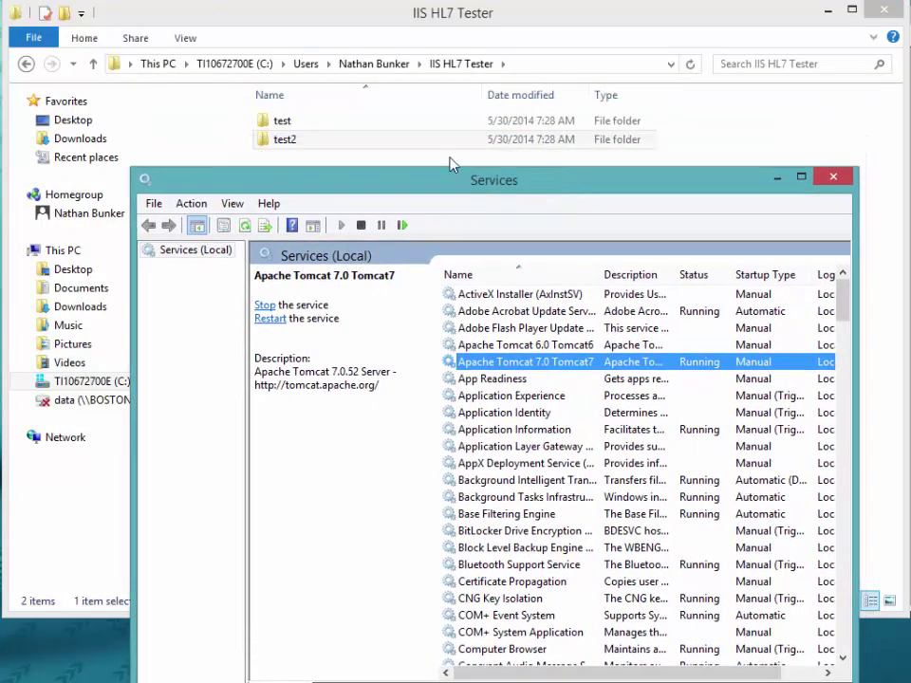
right_click(537, 364)
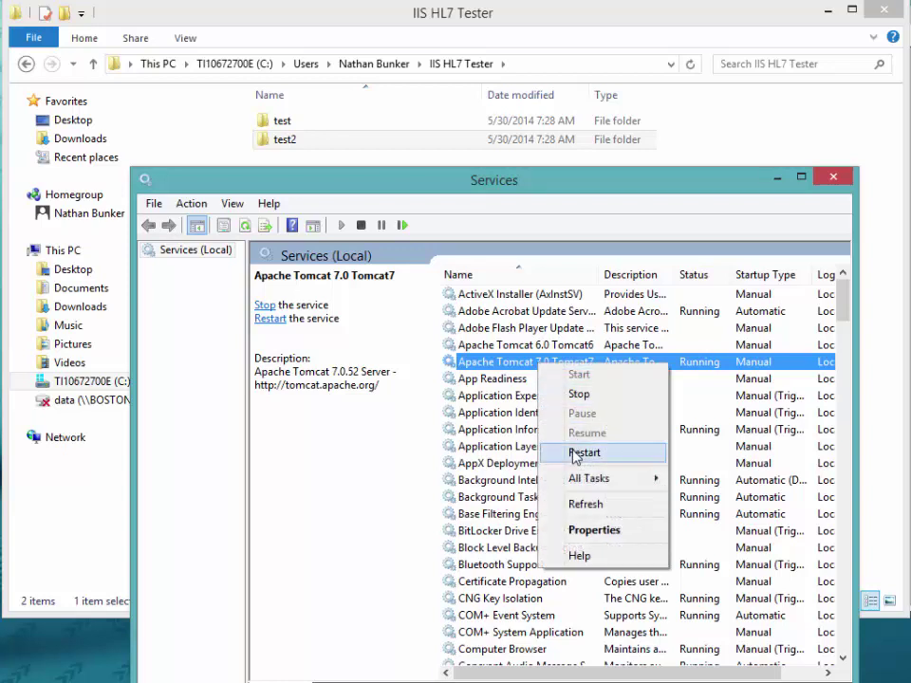
left_click(578, 454)
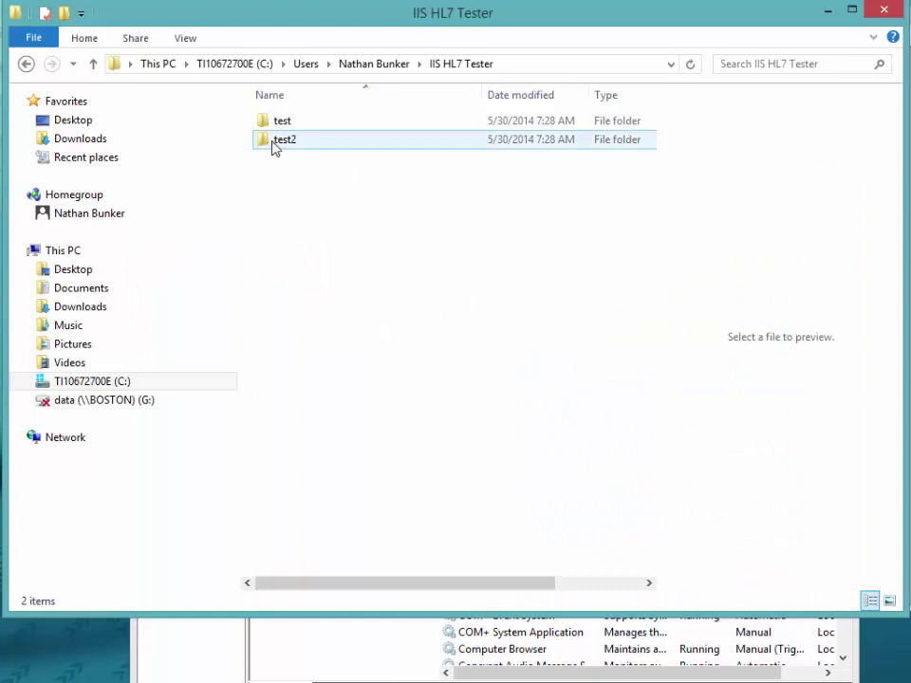
double_click(274, 143)
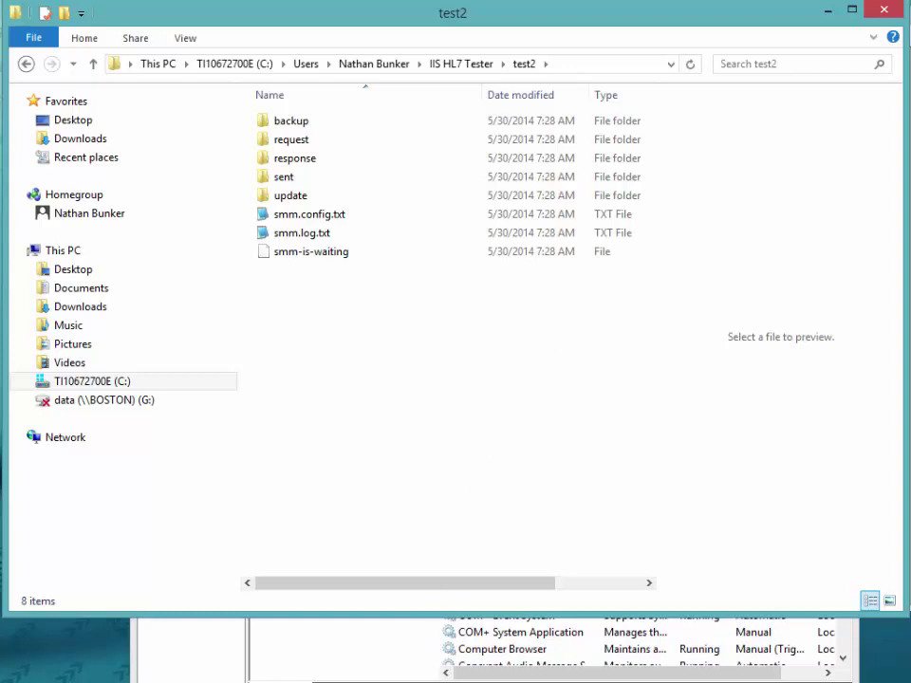
left_click(403, 682)
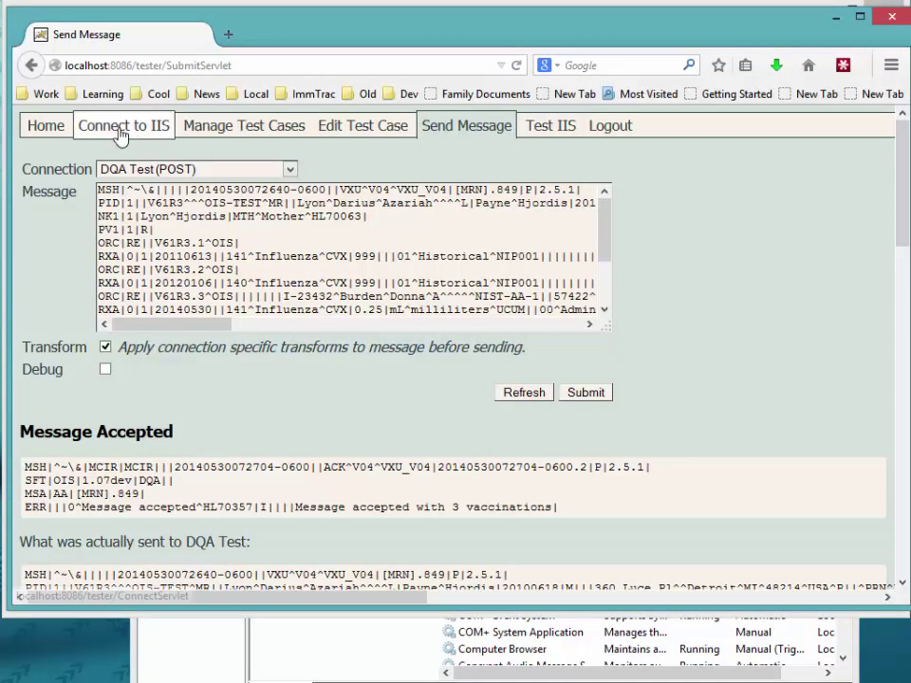
Step: Log back into the HL7 tester from the Home page with the username and password
left_click(53, 129)
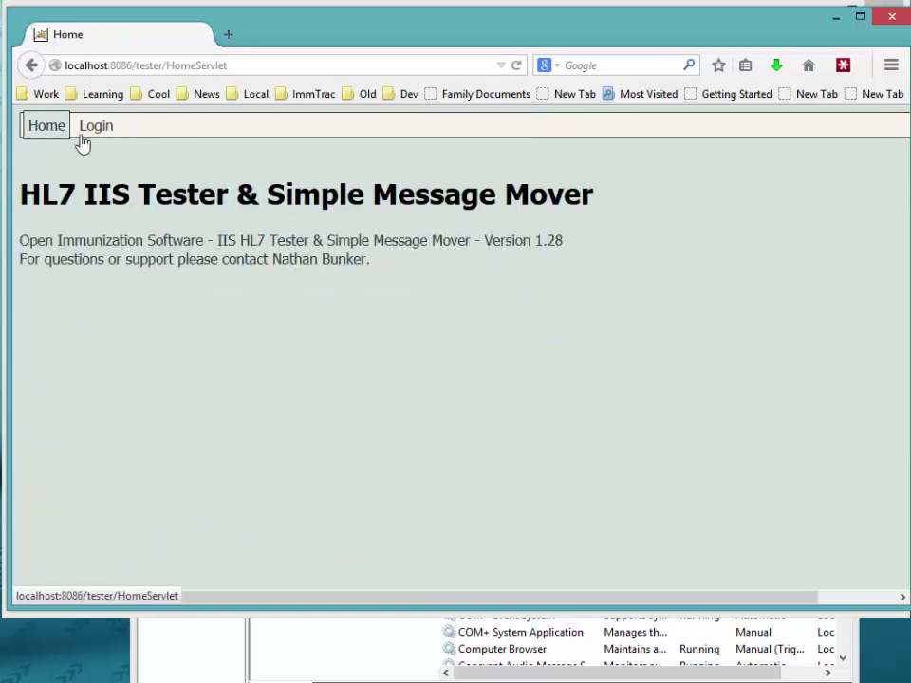
left_click(107, 133)
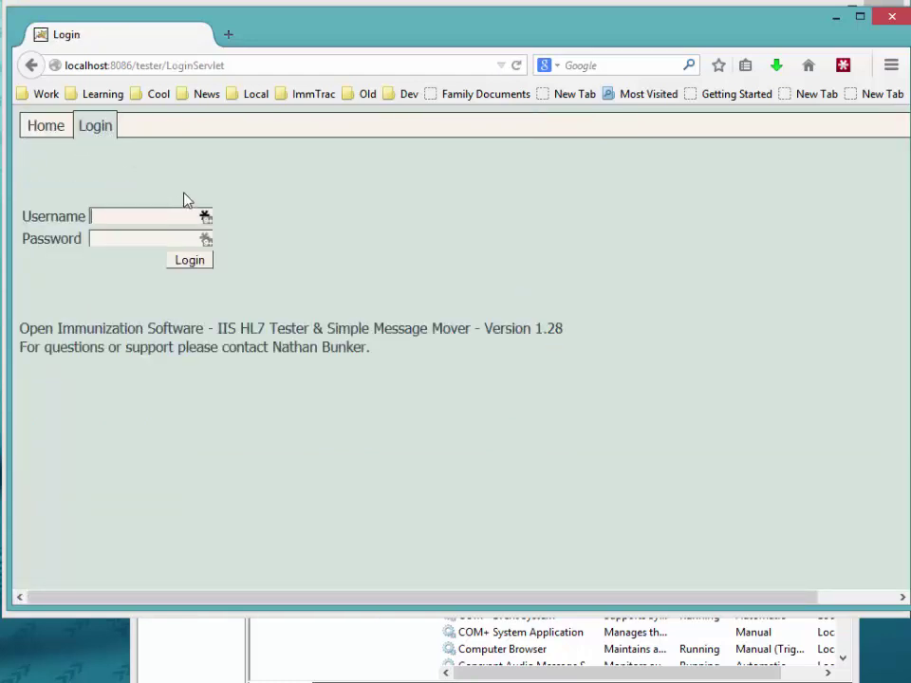
type("admin")
key("Tab")
type("admin")
key("Return")
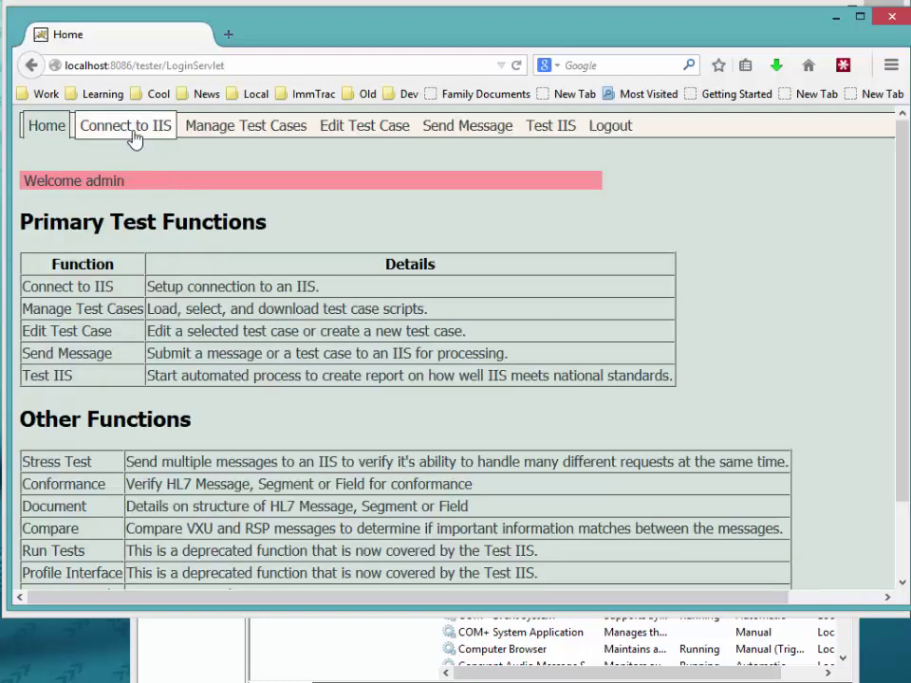
Step: Switch to the DQA Test #2 account and bring up Send Message for its POST connection
left_click(133, 137)
left_click(180, 233)
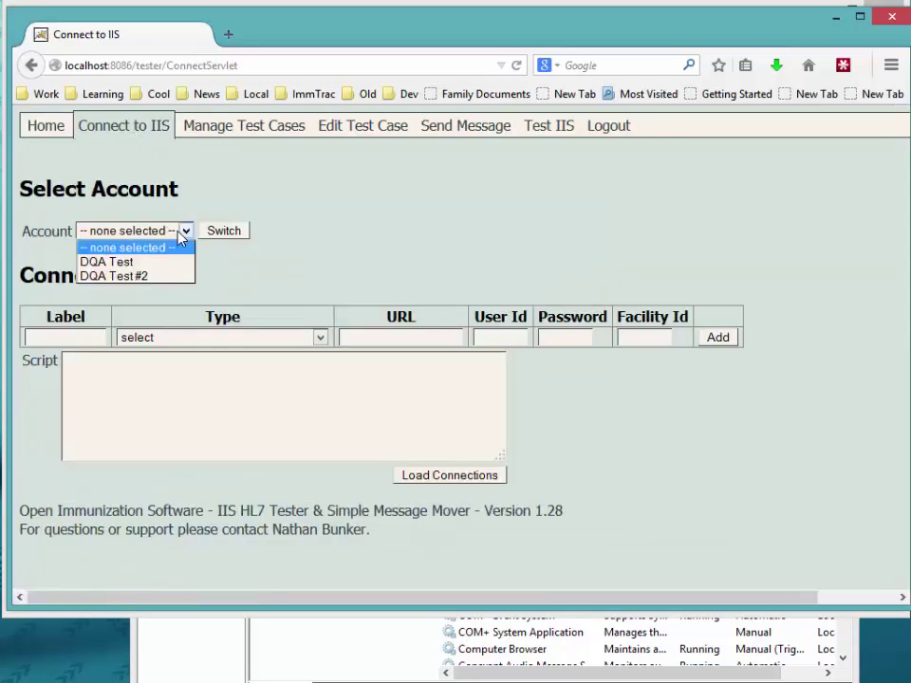
left_click(155, 276)
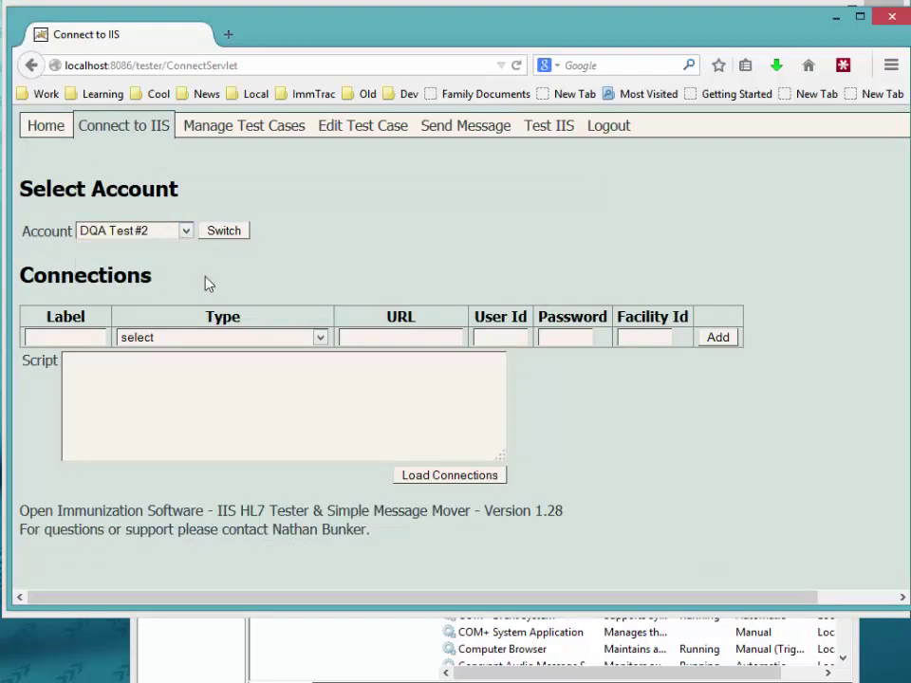
left_click(224, 232)
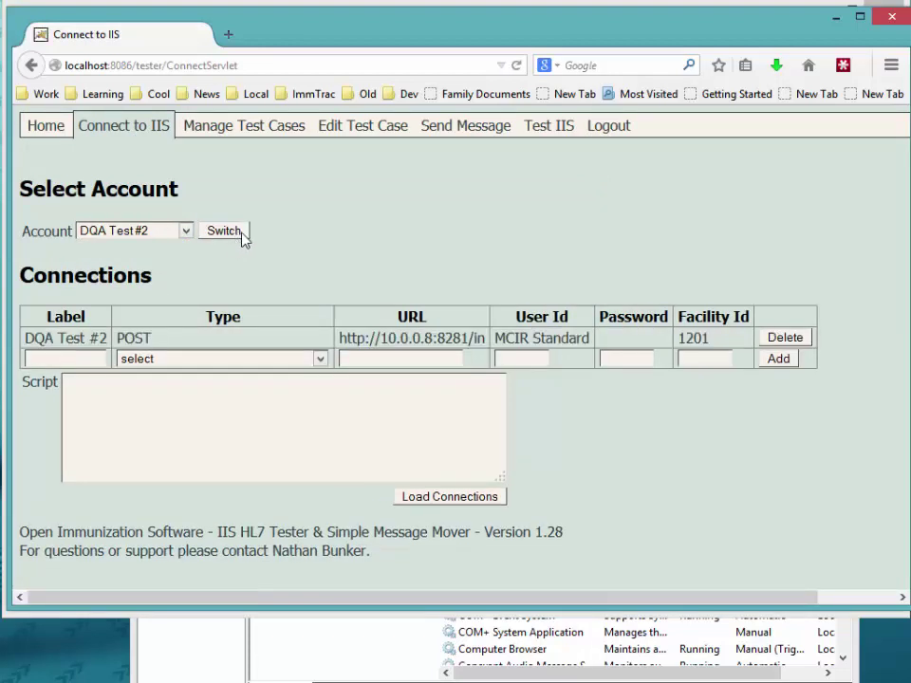
left_click(361, 139)
left_click(464, 126)
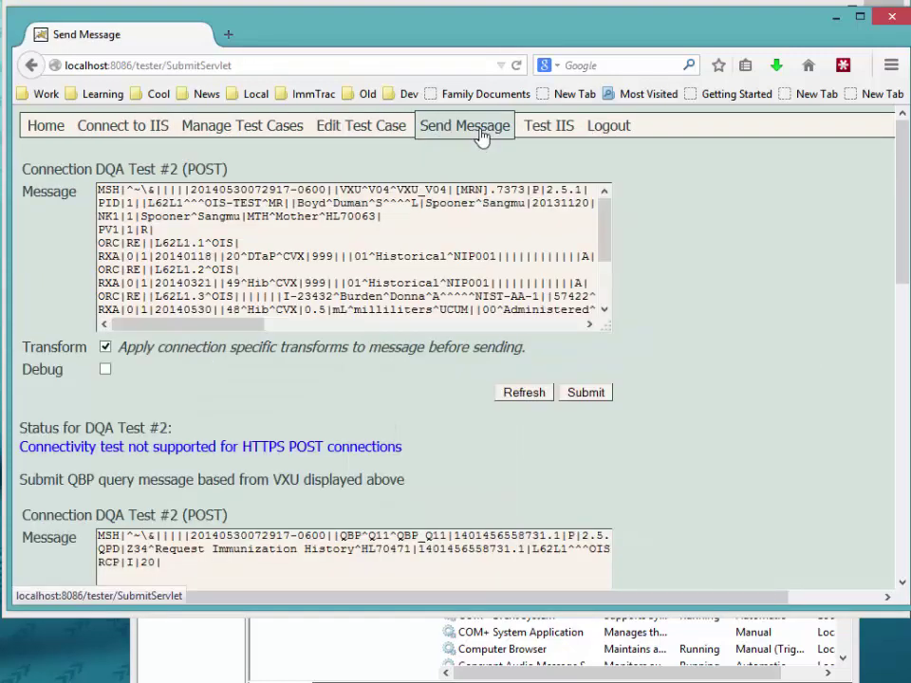
Step: Submit the test message over DQA Test #2, then view the test2 folder's new test subfolder and smm.log.txt
left_click(587, 397)
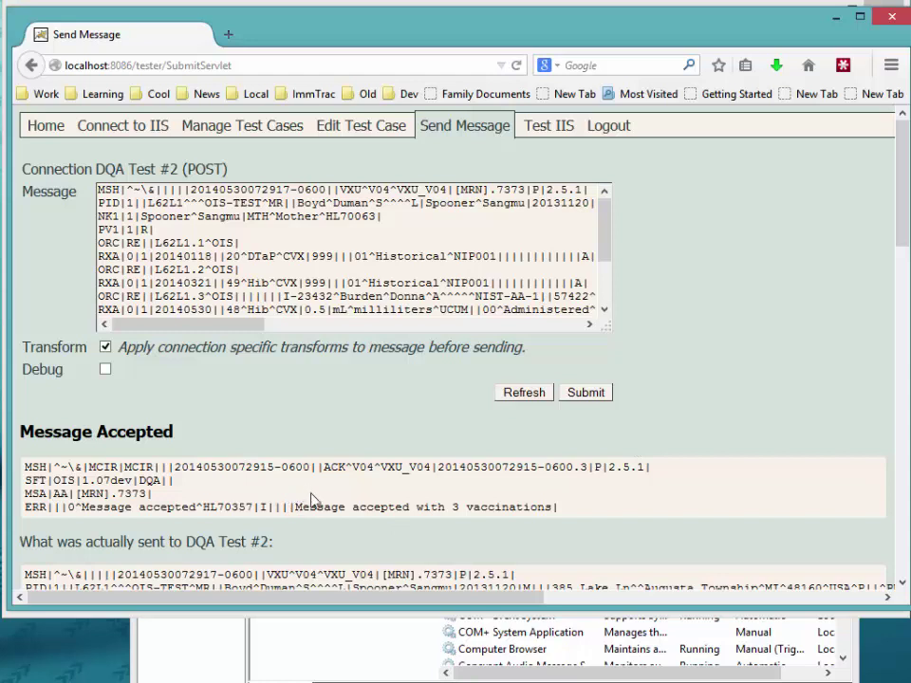
left_click(180, 681)
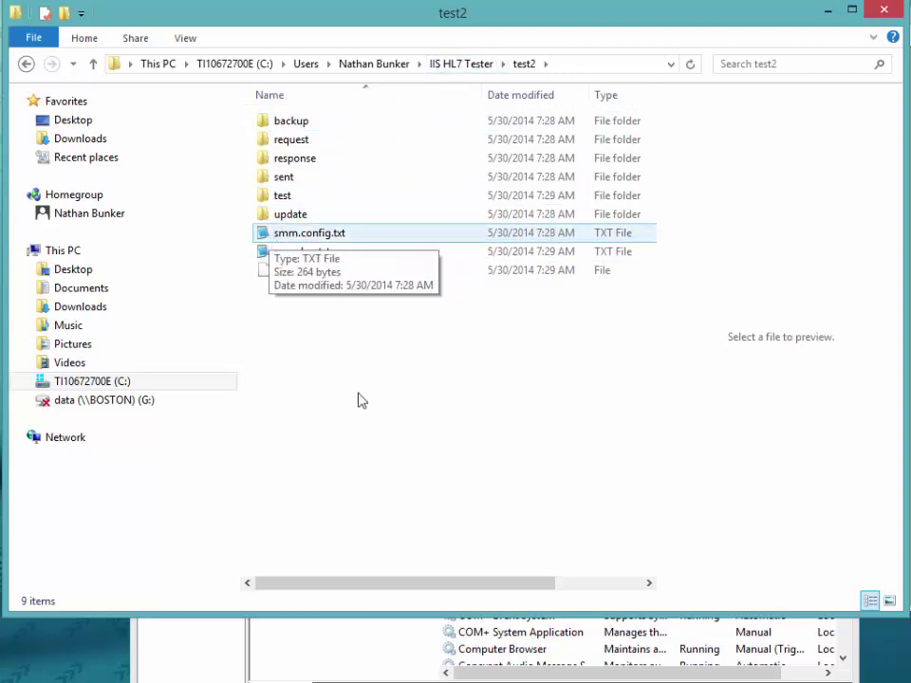
Step: Review the DQA Test #2 Connect to IIS settings, then move up to the IIS HL7 Tester folder
key("alt+Tab")
left_click(141, 131)
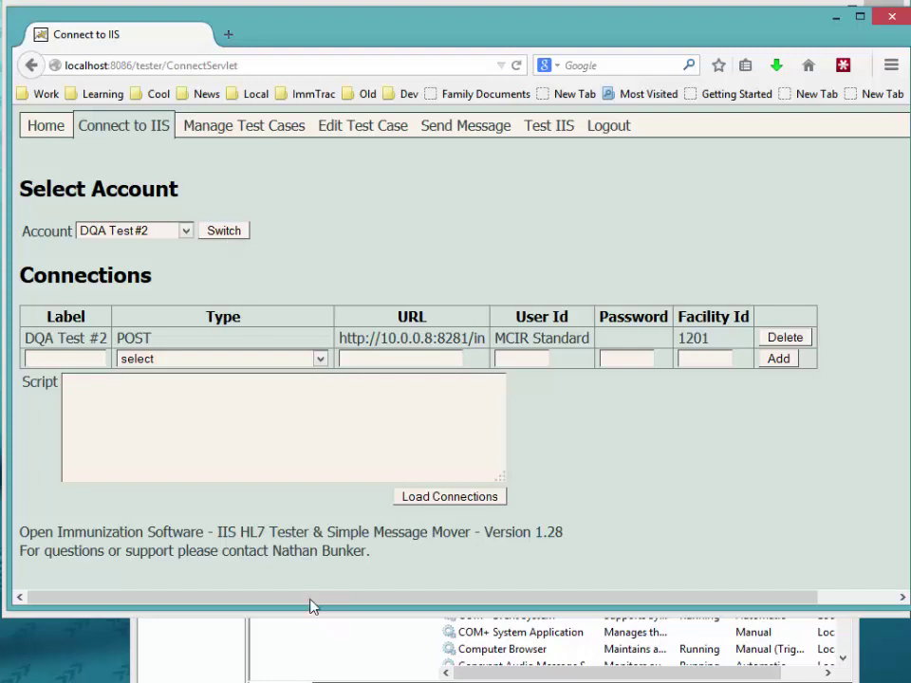
left_click(209, 681)
left_click(469, 63)
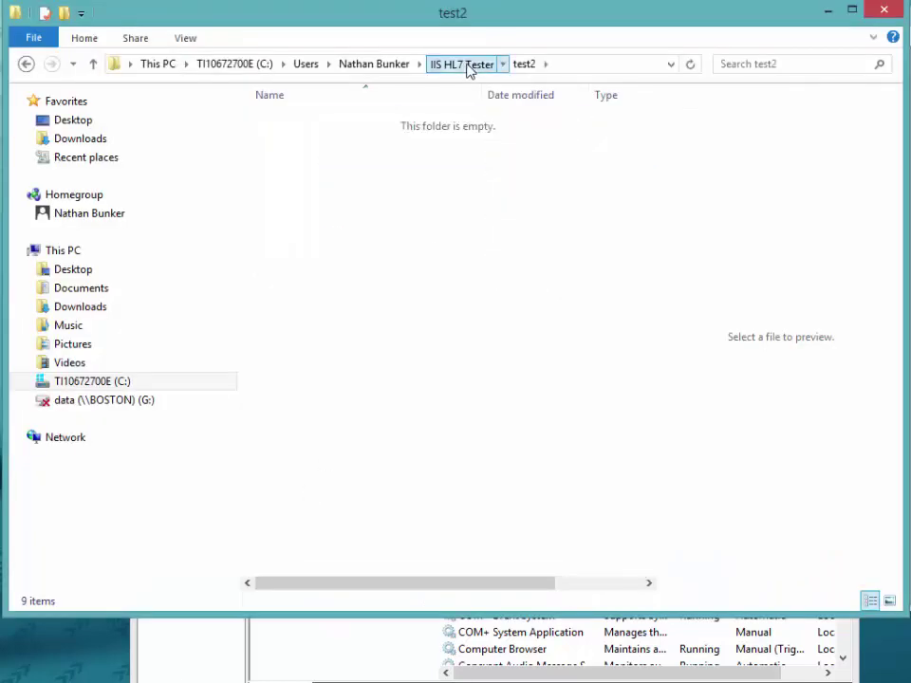